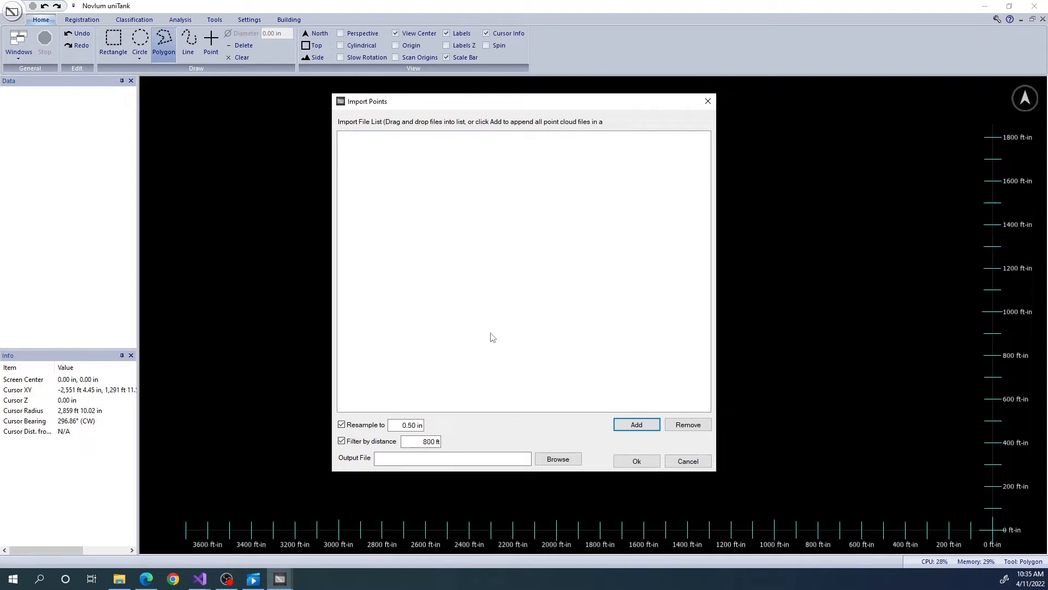
Set the import's output file to a point cloud named Sample Tank in the Tank Data folder.
{"action": "left_click", "coordinate": [557, 459]}
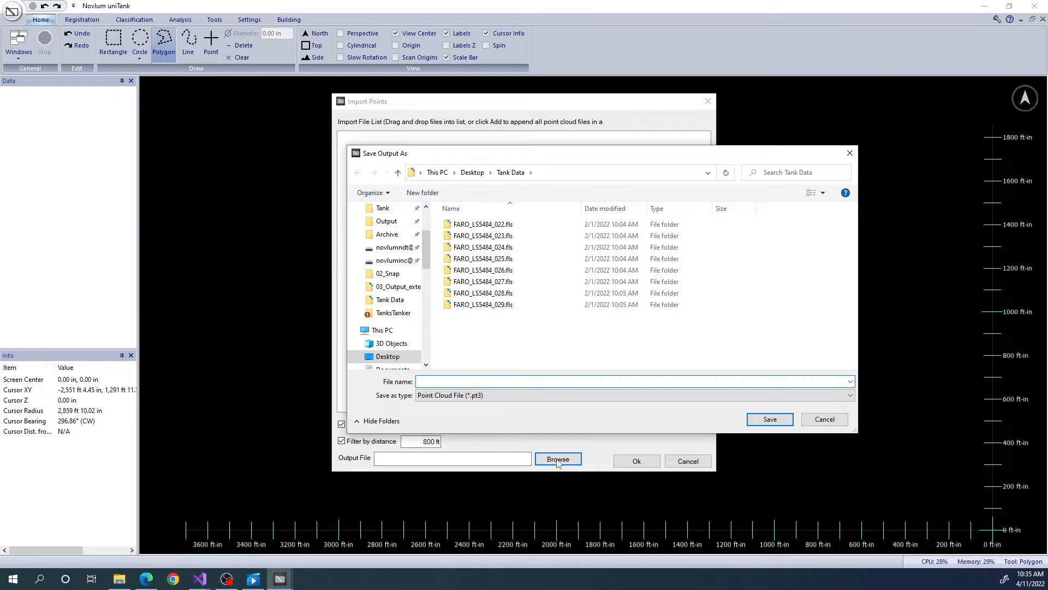
{"action": "type", "text": "Sample Tank"}
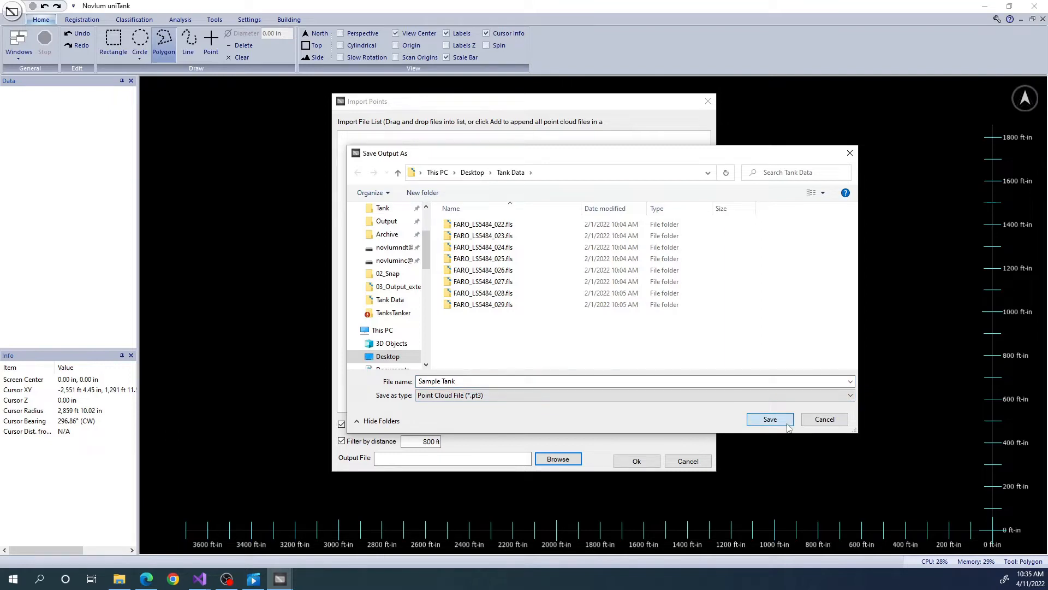
{"action": "left_click", "coordinate": [770, 419]}
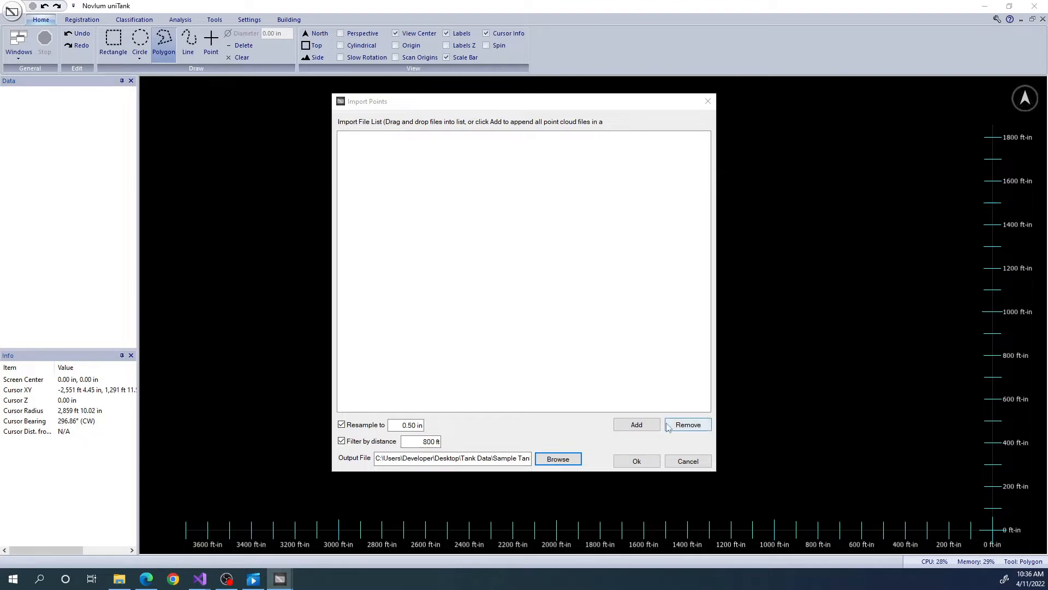
Add the scan files from the Tank Data folder on the Desktop to the import file list.
{"action": "left_click", "coordinate": [646, 425]}
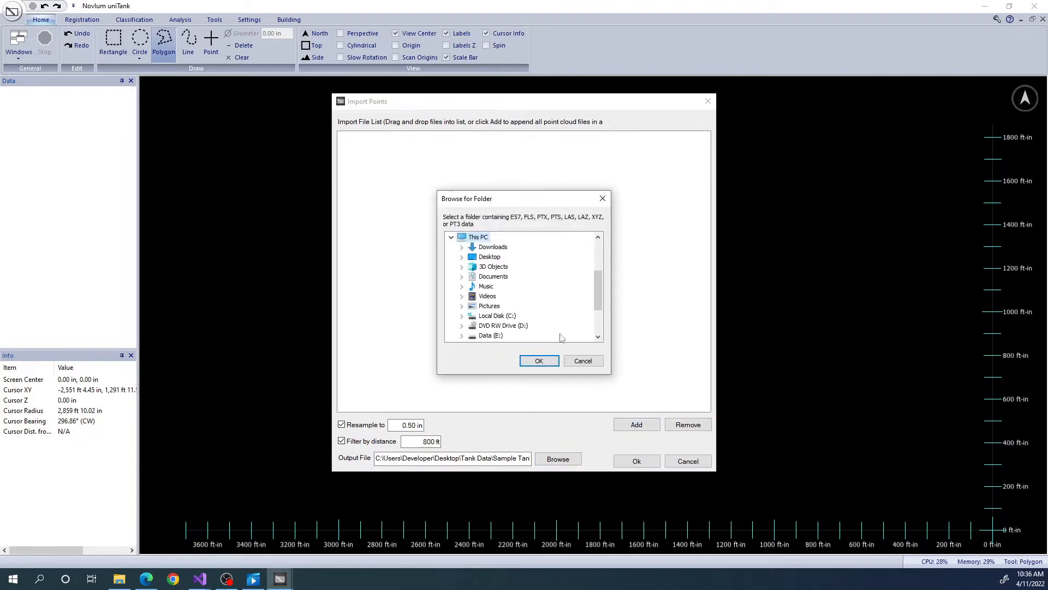
{"action": "left_click", "coordinate": [462, 258]}
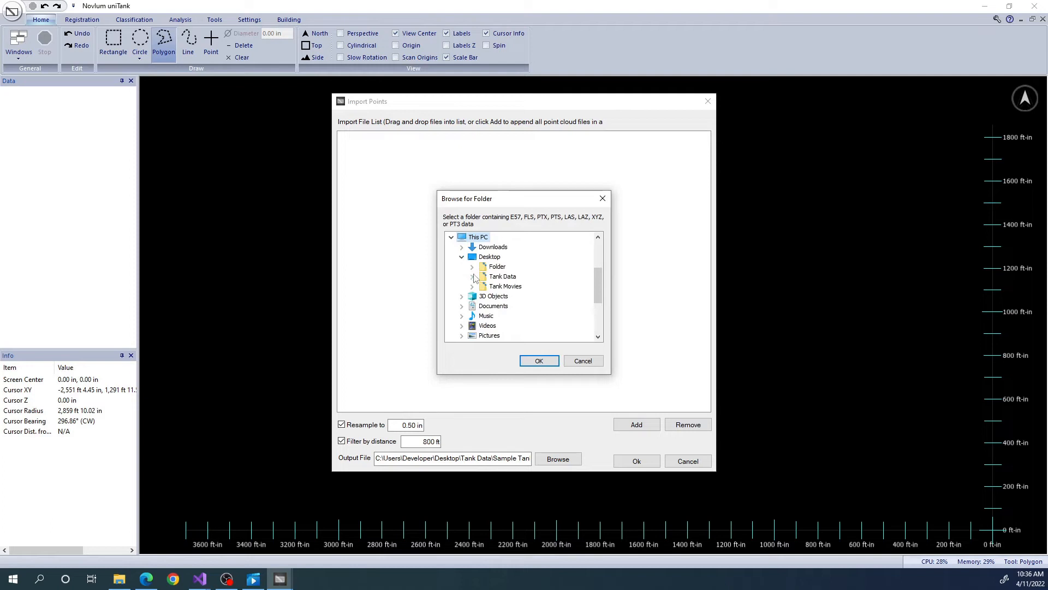
{"action": "left_click", "coordinate": [473, 277]}
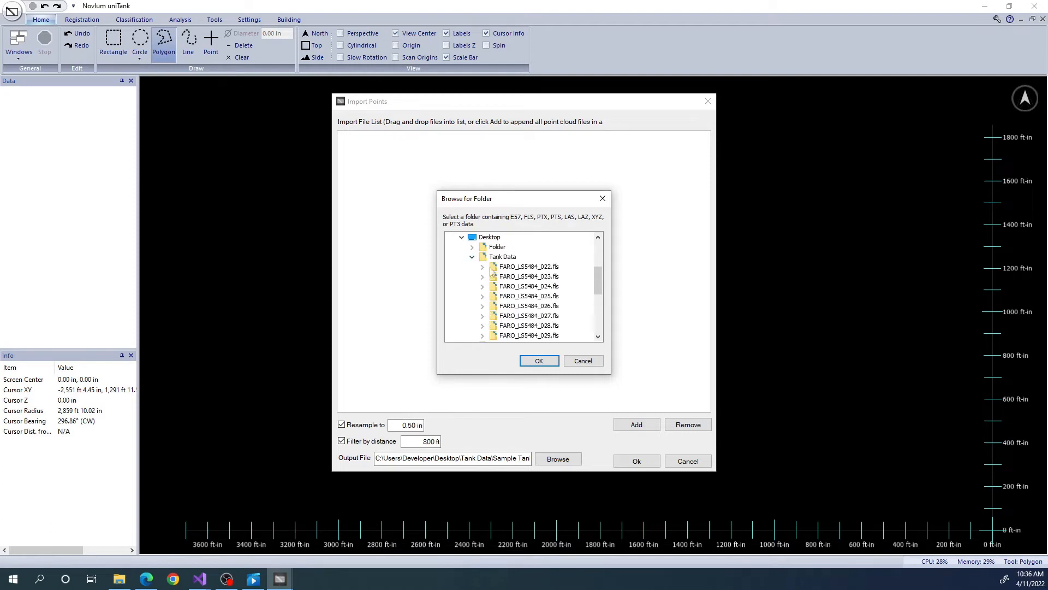
{"action": "left_click", "coordinate": [503, 259]}
{"action": "left_click", "coordinate": [539, 361]}
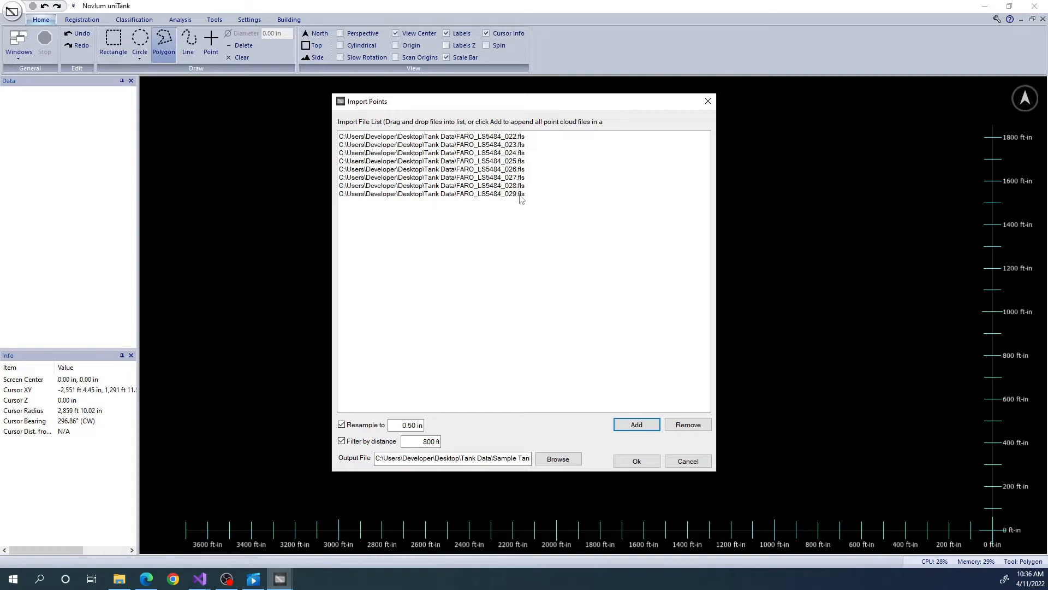
Remove scans FARO_LS5484_023 to 025 from the import file list, followed by all remaining scans.
{"action": "left_click_drag", "start_coordinate": [523, 147], "coordinate": [522, 162]}
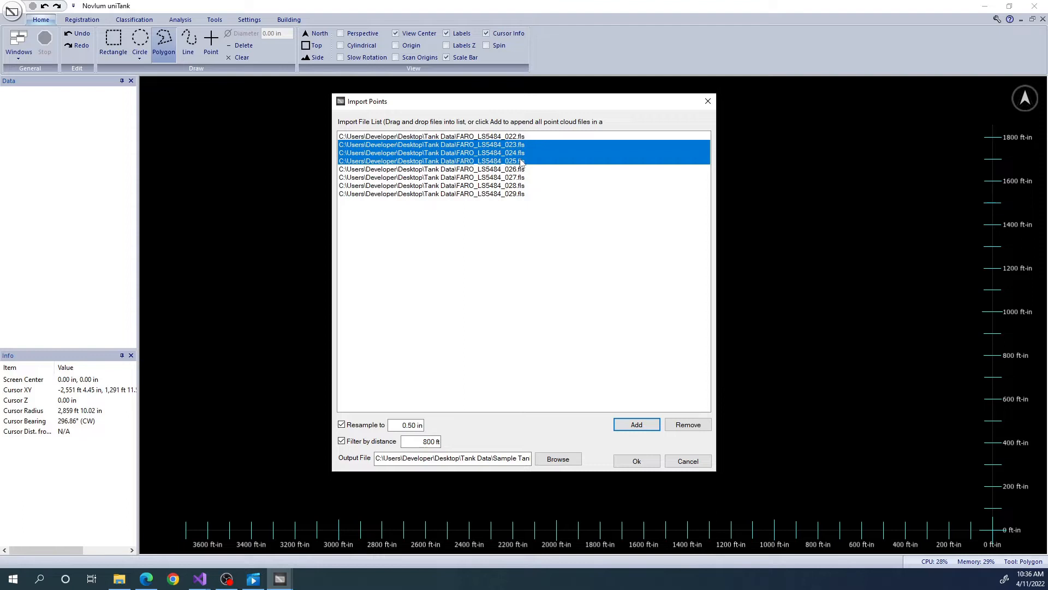
{"action": "left_click", "coordinate": [679, 426]}
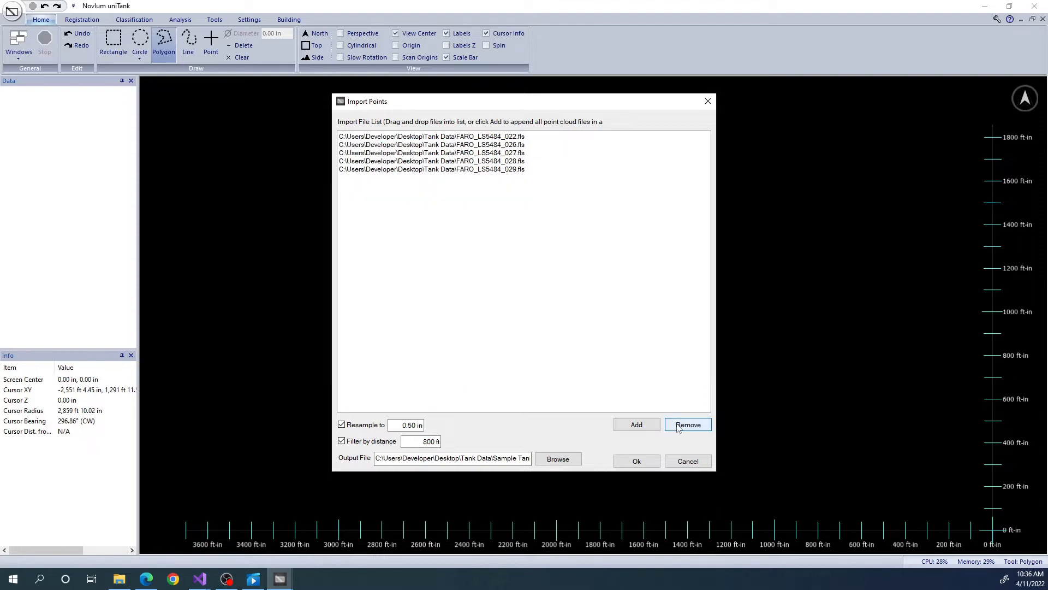
{"action": "left_click_drag", "start_coordinate": [503, 137], "coordinate": [503, 235]}
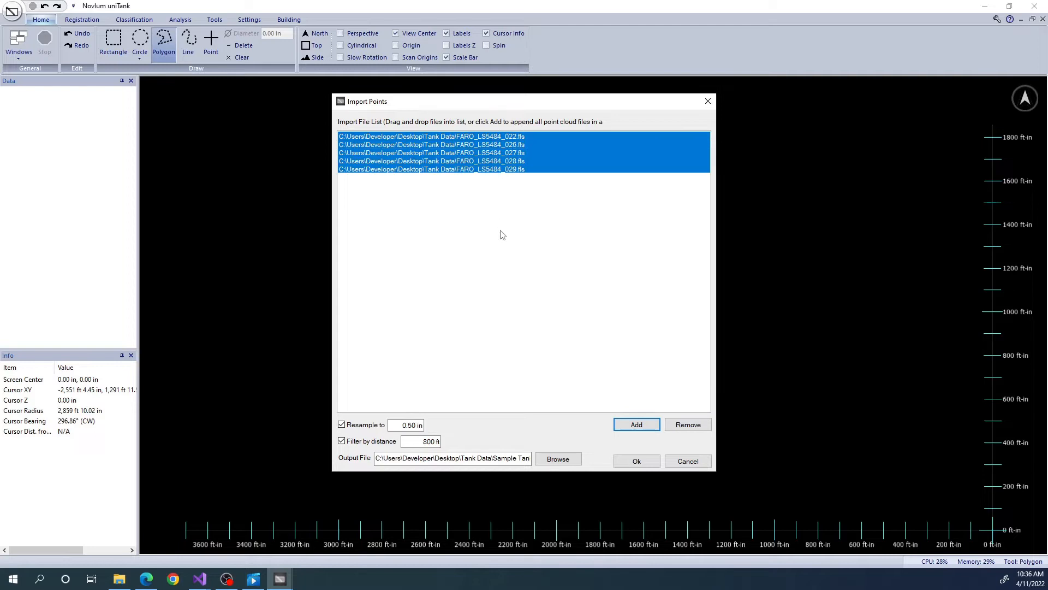
{"action": "key", "text": "Delete"}
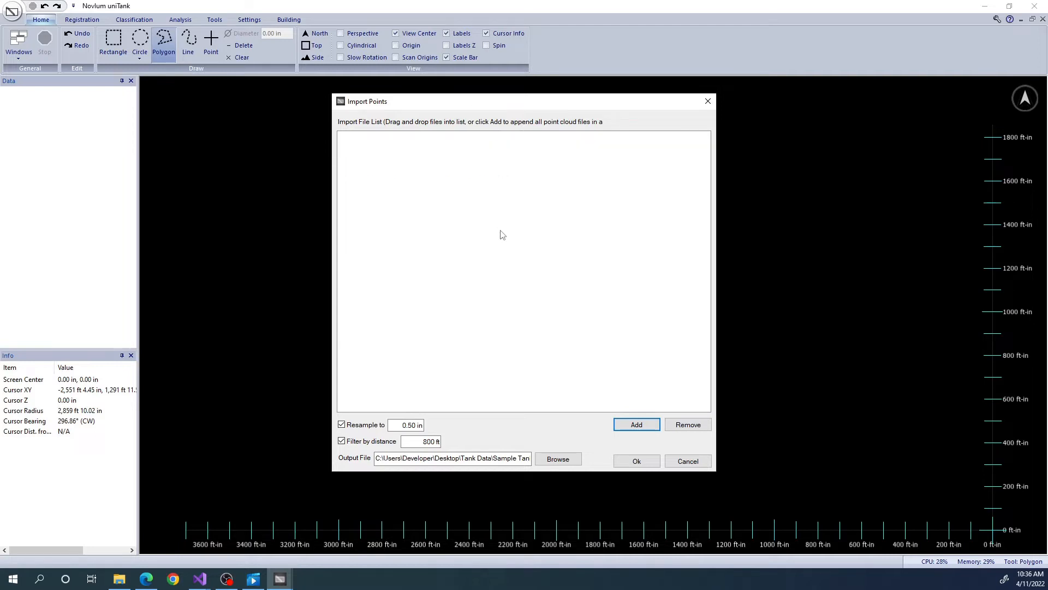
Add the Desktop's Tank Data folder to the emptied import list, import its scans and dismiss the results.
{"action": "left_click", "coordinate": [637, 425]}
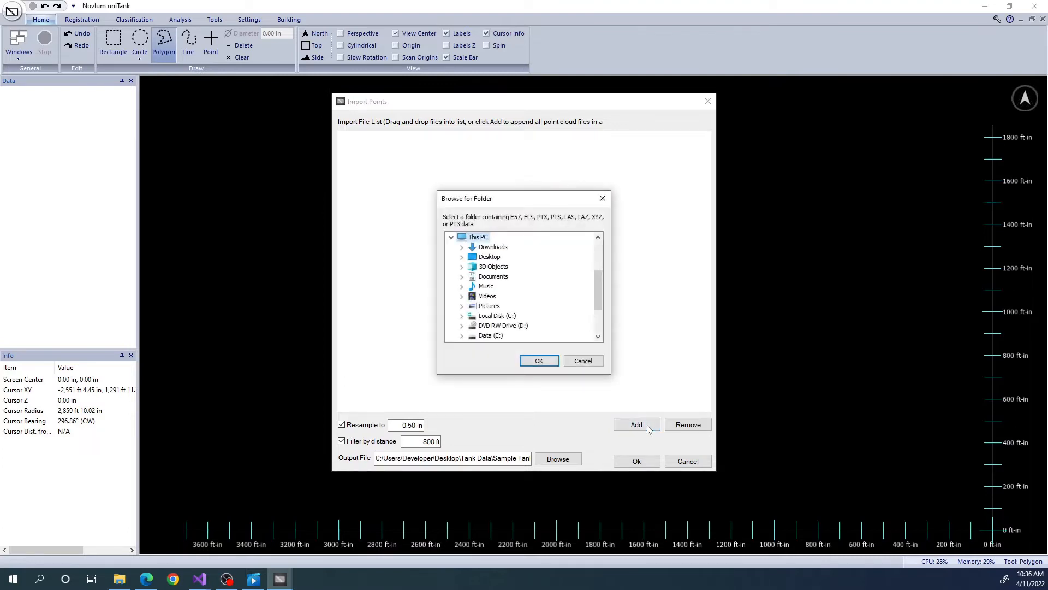
{"action": "left_click", "coordinate": [463, 256]}
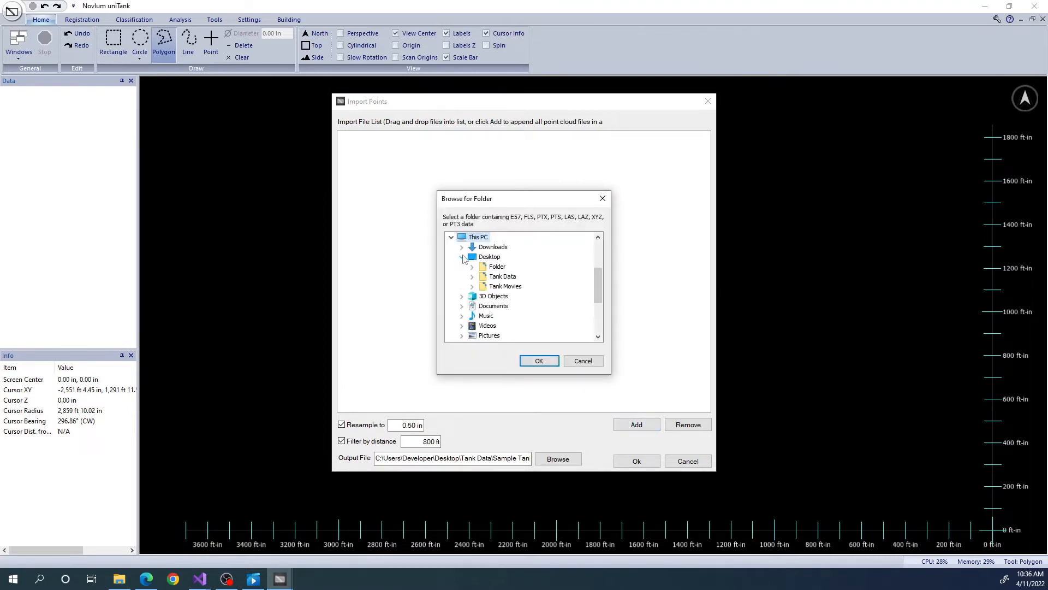
{"action": "left_click", "coordinate": [494, 278]}
{"action": "left_click", "coordinate": [540, 360]}
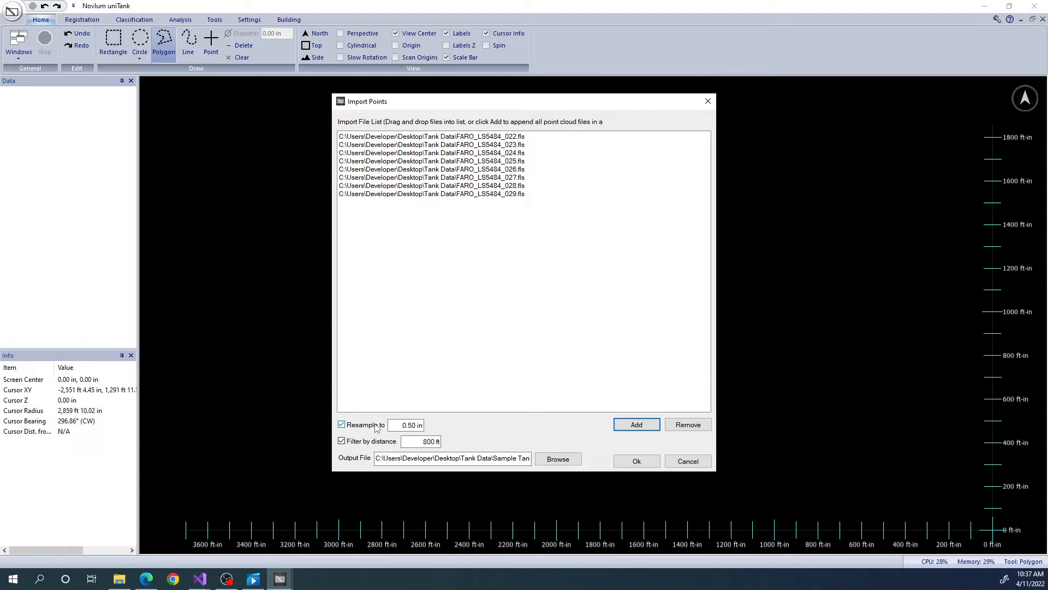
{"action": "left_click", "coordinate": [625, 462]}
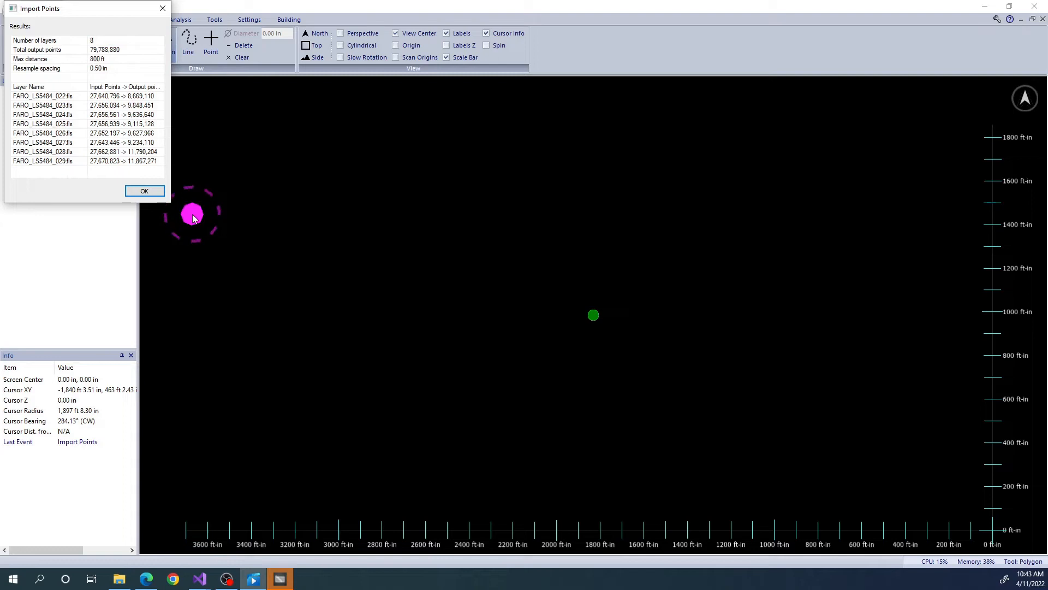
{"action": "left_click", "coordinate": [150, 191]}
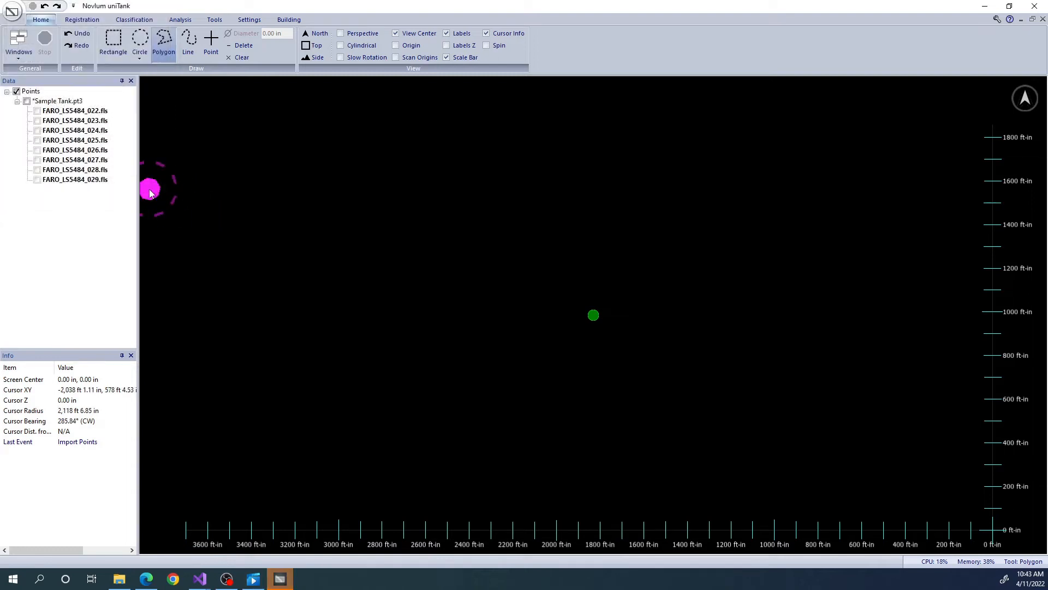
Display all scan layers of Sample Tank.pt3 and fit the point cloud to the window.
{"action": "right_click", "coordinate": [65, 103]}
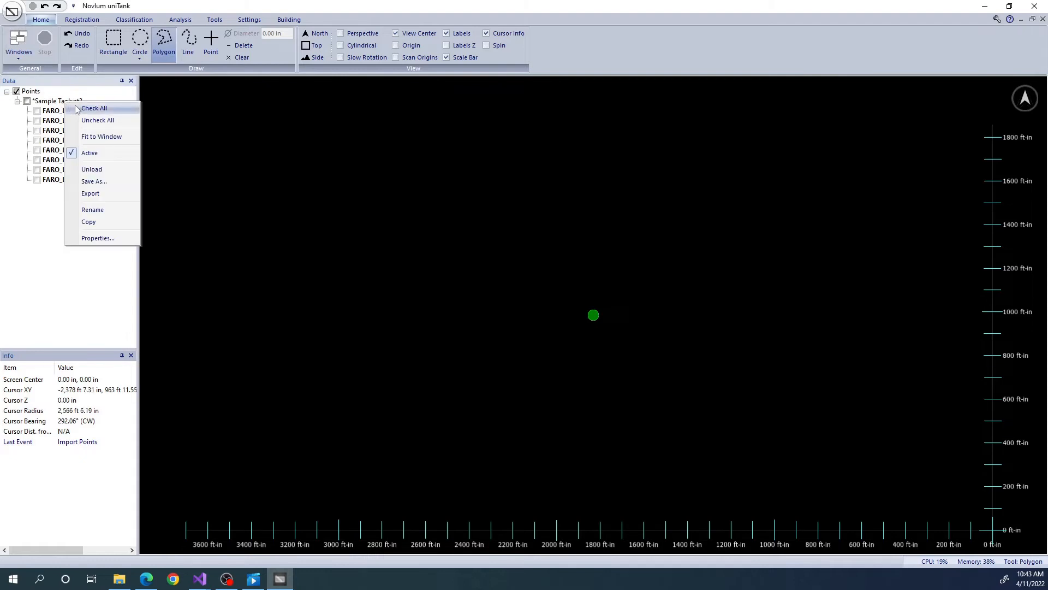
{"action": "left_click", "coordinate": [77, 107]}
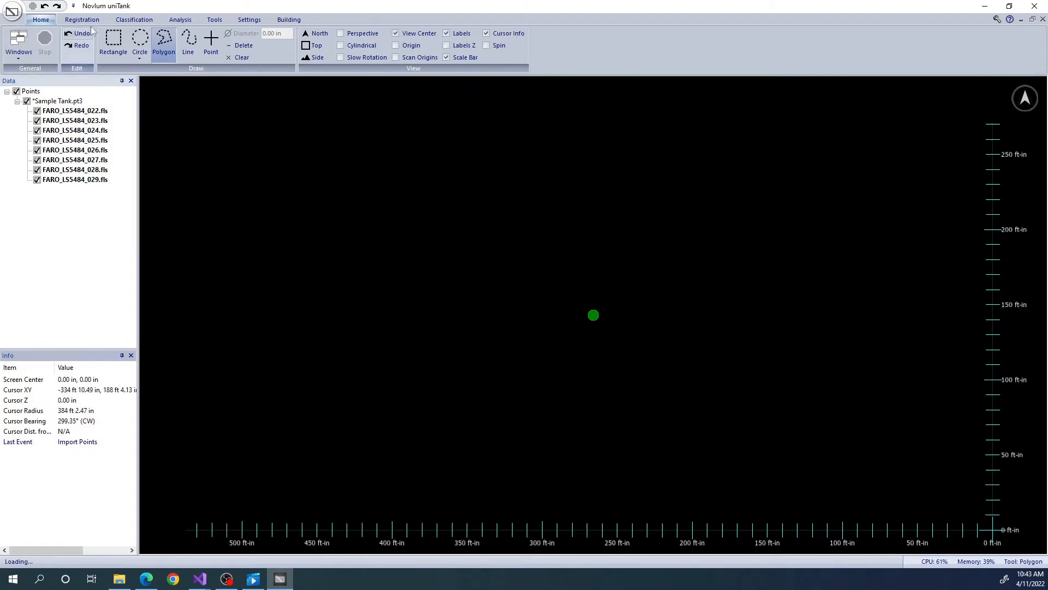
{"action": "left_click", "coordinate": [83, 20]}
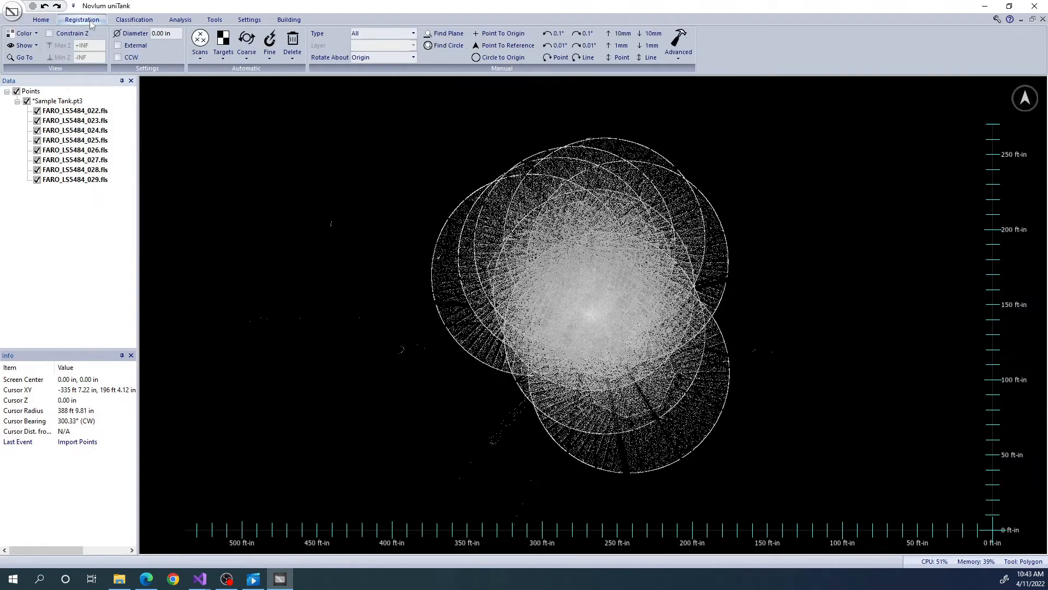
{"action": "right_click", "coordinate": [63, 102]}
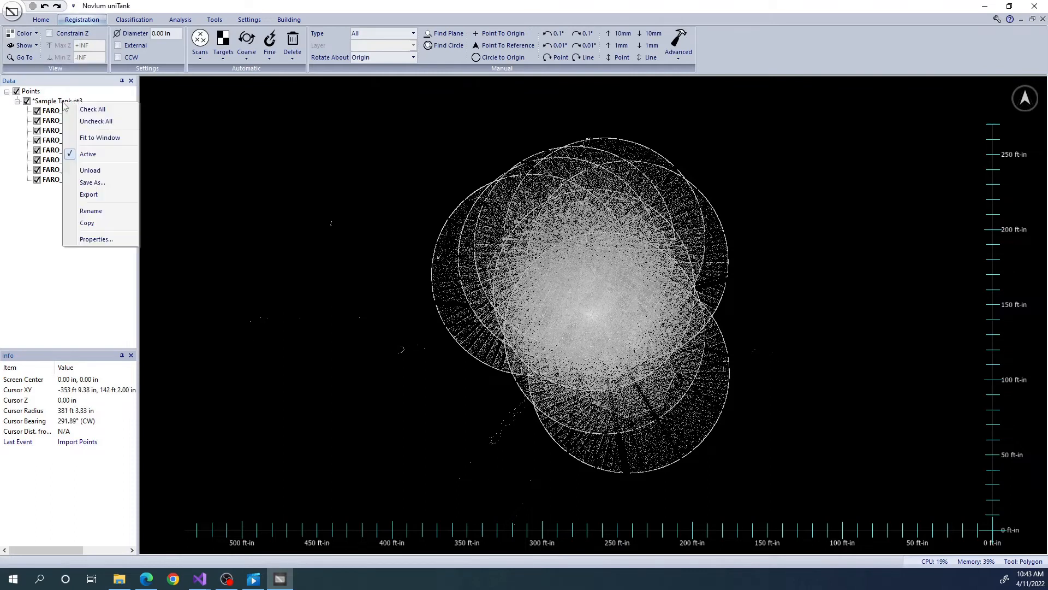
{"action": "left_click", "coordinate": [99, 140]}
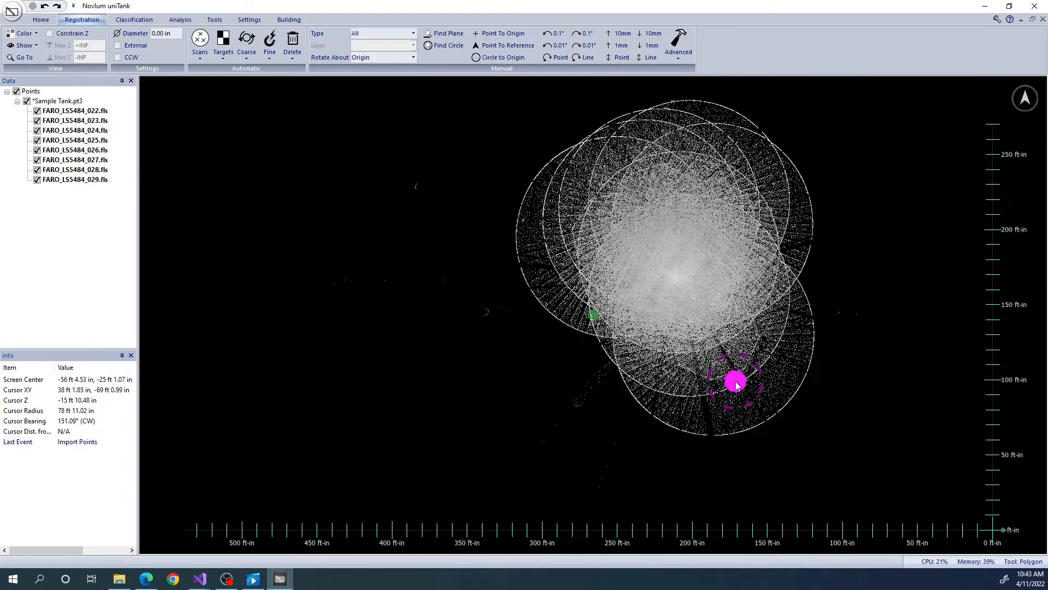
Examine the unregistered tank scans from above, from the side and at an angle, both close up and from afar.
{"action": "middle_click_drag", "start_coordinate": [736, 359], "coordinate": [732, 285]}
{"action": "middle_click_drag", "start_coordinate": [791, 261], "coordinate": [757, 406]}
{"action": "mouse_move", "coordinate": [633, 245]}
{"action": "middle_mouse_down"}
{"action": "mouse_move", "coordinate": [659, 272]}
{"action": "mouse_move", "coordinate": [671, 243]}
{"action": "mouse_move", "coordinate": [653, 243]}
{"action": "middle_mouse_up"}
{"action": "middle_click_drag", "start_coordinate": [689, 329], "coordinate": [682, 214]}
{"action": "mouse_move", "coordinate": [683, 217]}
{"action": "left_mouse_down"}
{"action": "mouse_move", "coordinate": [682, 250]}
{"action": "mouse_move", "coordinate": [676, 215]}
{"action": "left_mouse_up"}
{"action": "scroll", "coordinate": [705, 349], "scroll_direction": "up", "scroll_amount": 2}
{"action": "scroll", "coordinate": [706, 349], "scroll_direction": "up", "scroll_amount": 3}
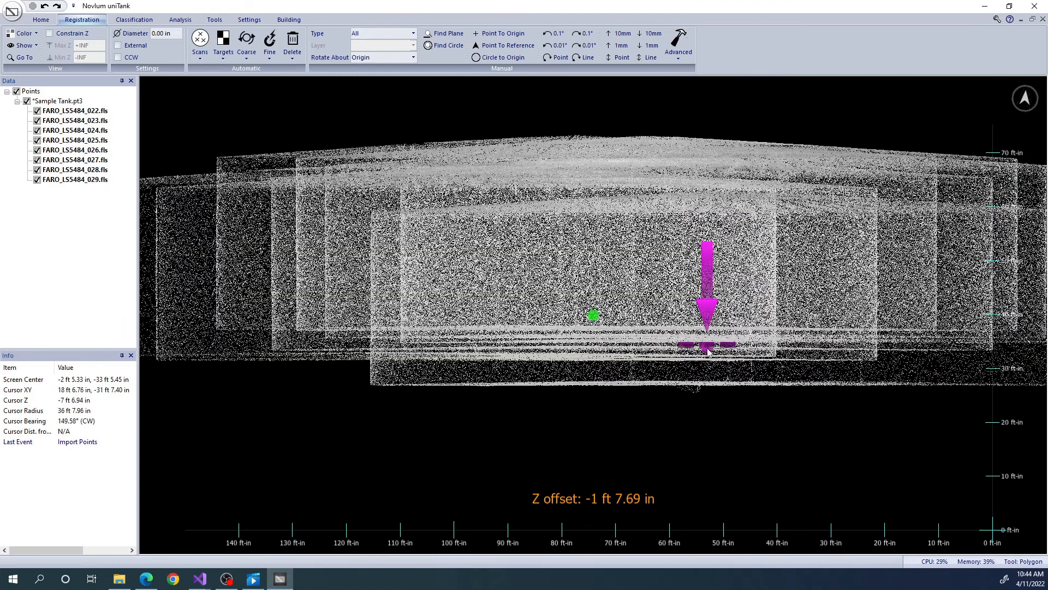
{"action": "scroll", "coordinate": [707, 351], "scroll_direction": "down", "scroll_amount": 5}
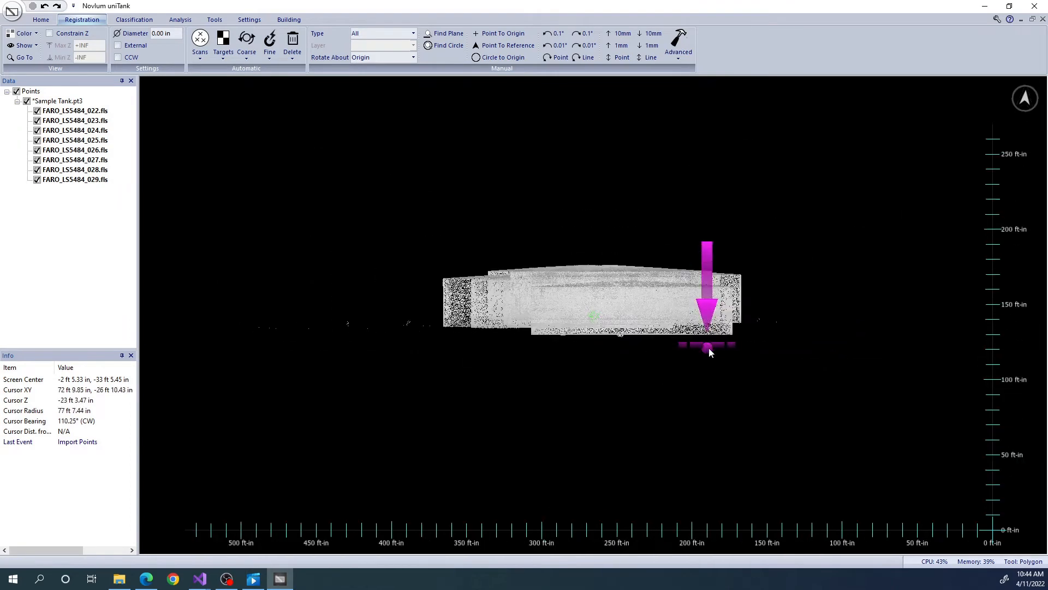
{"action": "left_click_drag", "start_coordinate": [724, 273], "coordinate": [718, 310]}
{"action": "scroll", "coordinate": [693, 334], "scroll_direction": "down", "scroll_amount": 2}
{"action": "middle_click_drag", "start_coordinate": [693, 337], "coordinate": [654, 333]}
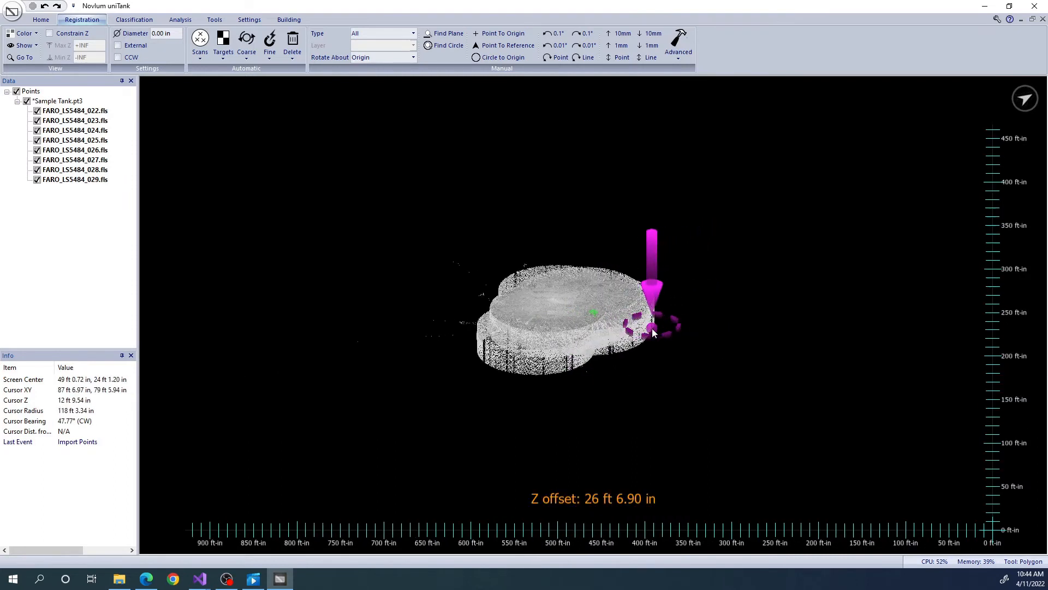
{"action": "scroll", "coordinate": [654, 333], "scroll_direction": "up", "scroll_amount": 2}
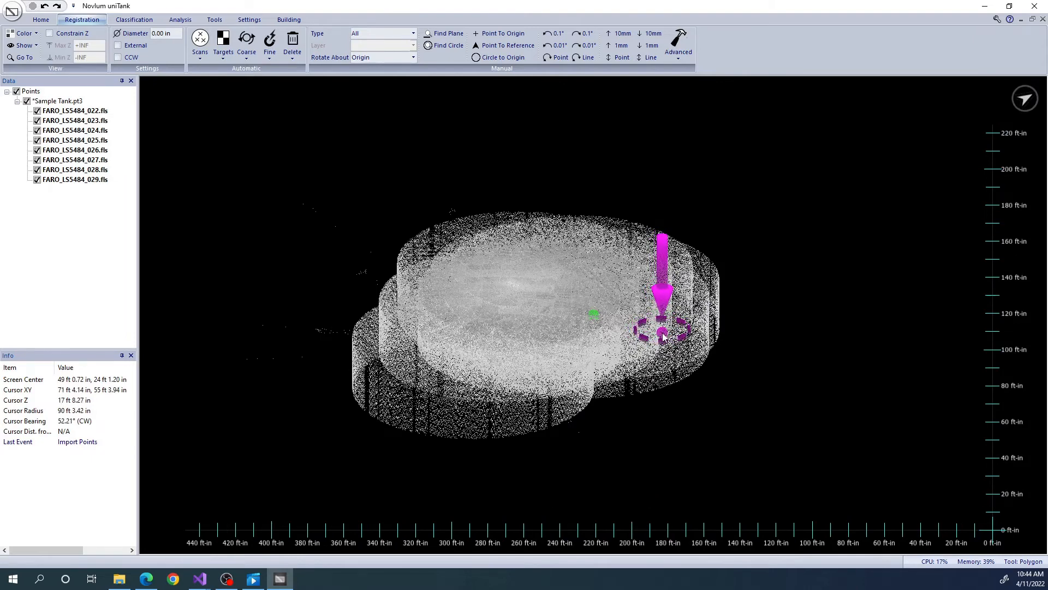
View the scans from the top and from the side, orient them north, and return to the top view.
{"action": "key", "text": "t"}
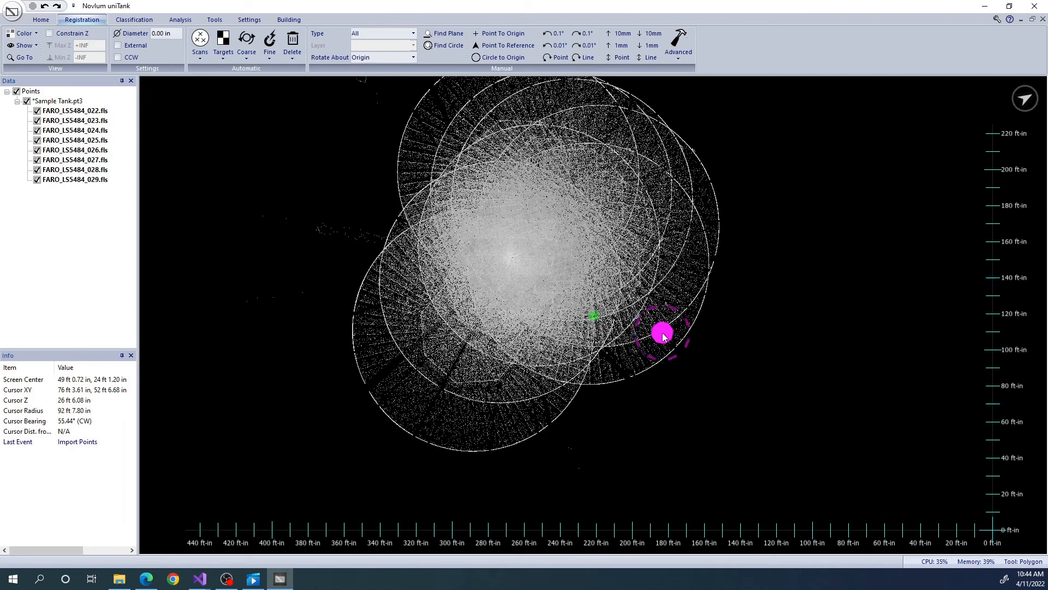
{"action": "key", "text": "f"}
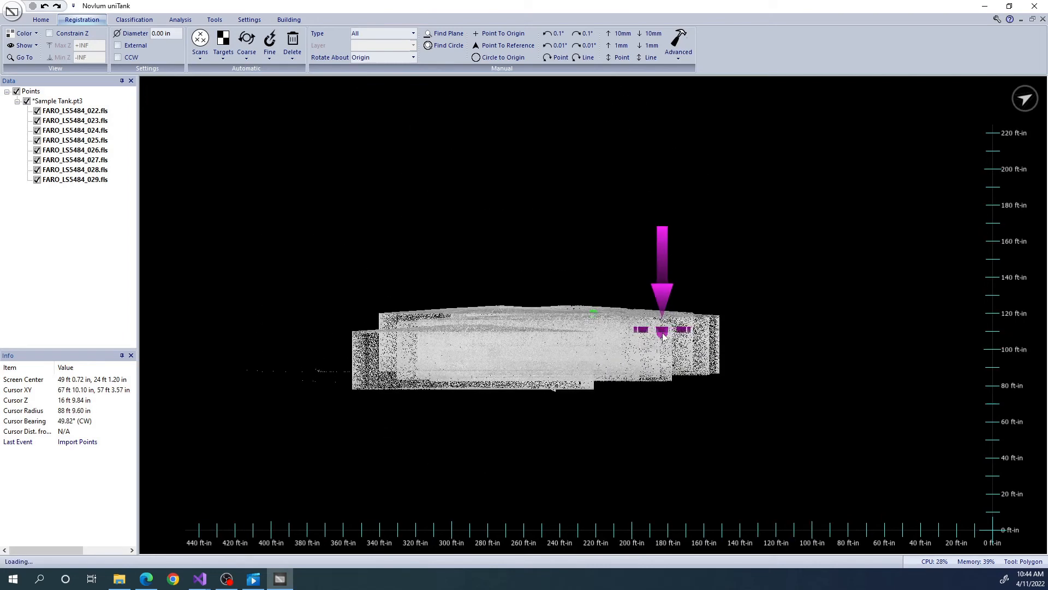
{"action": "key", "text": "n"}
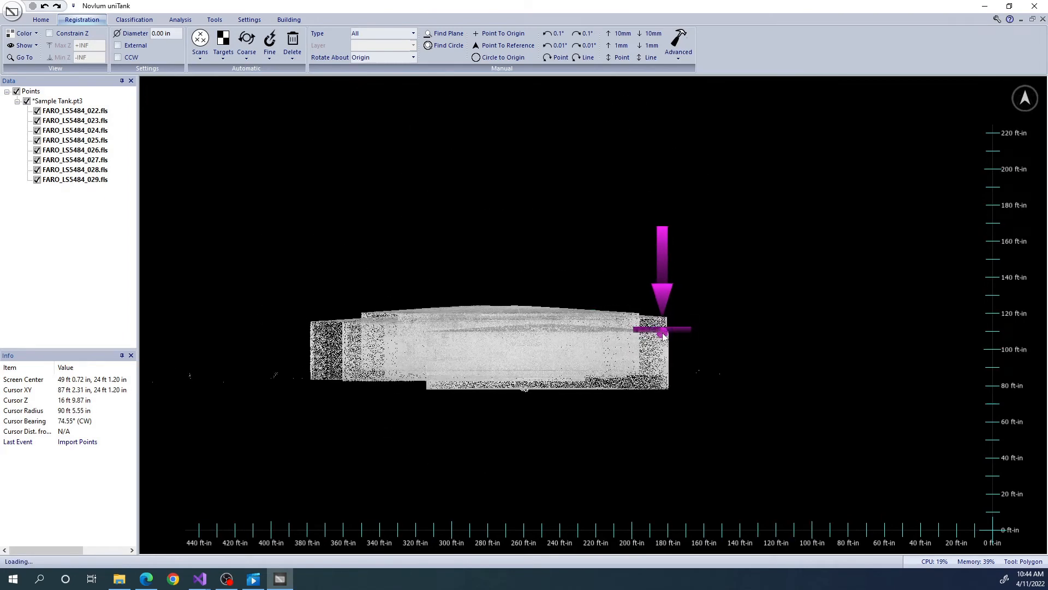
{"action": "key", "text": "t"}
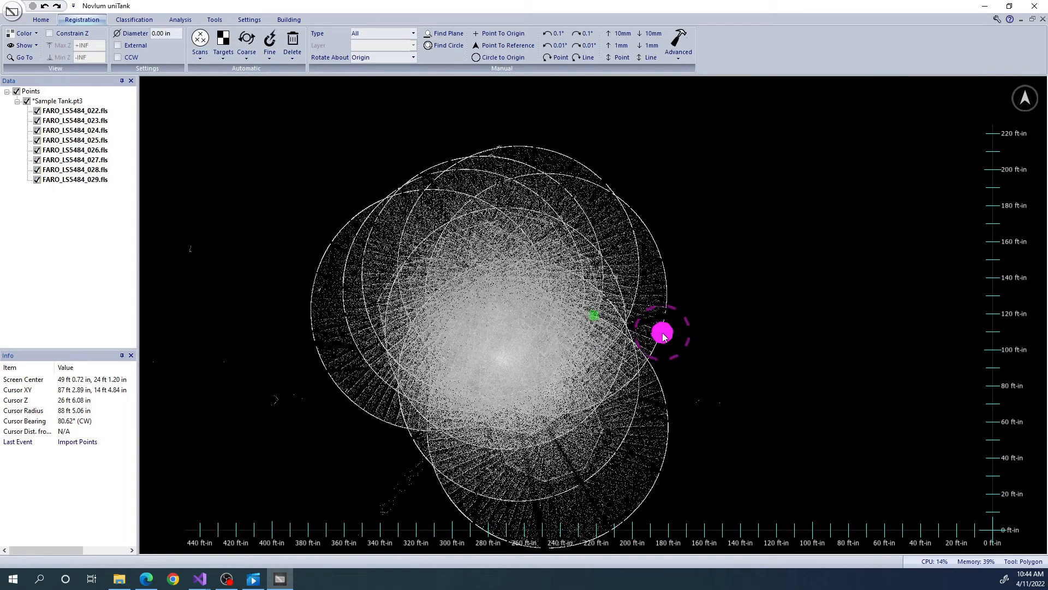
Set the 3D point density to Highest.
{"action": "left_click", "coordinate": [252, 22]}
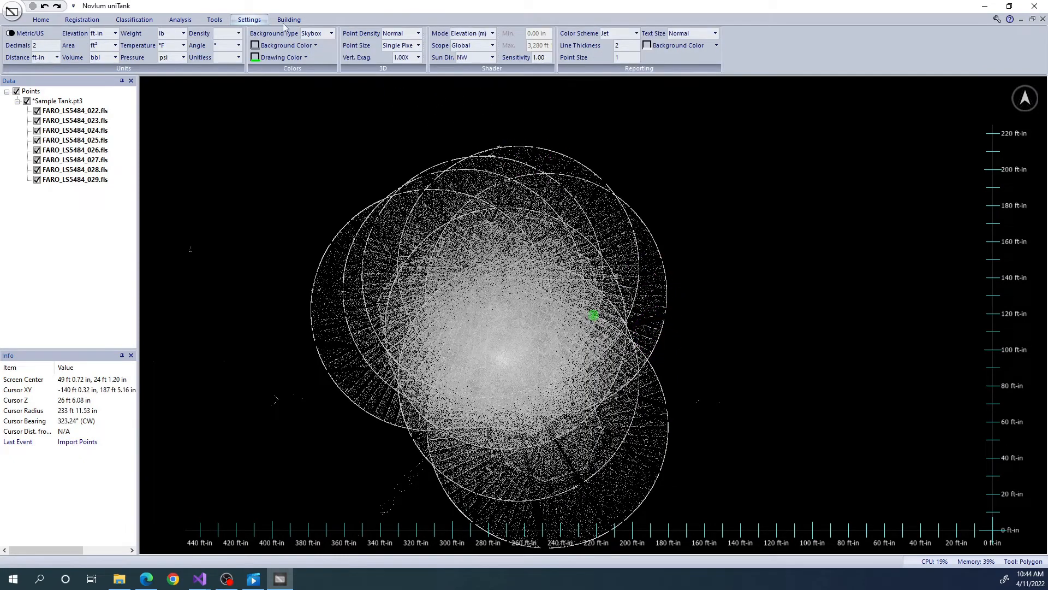
{"action": "left_click", "coordinate": [391, 35]}
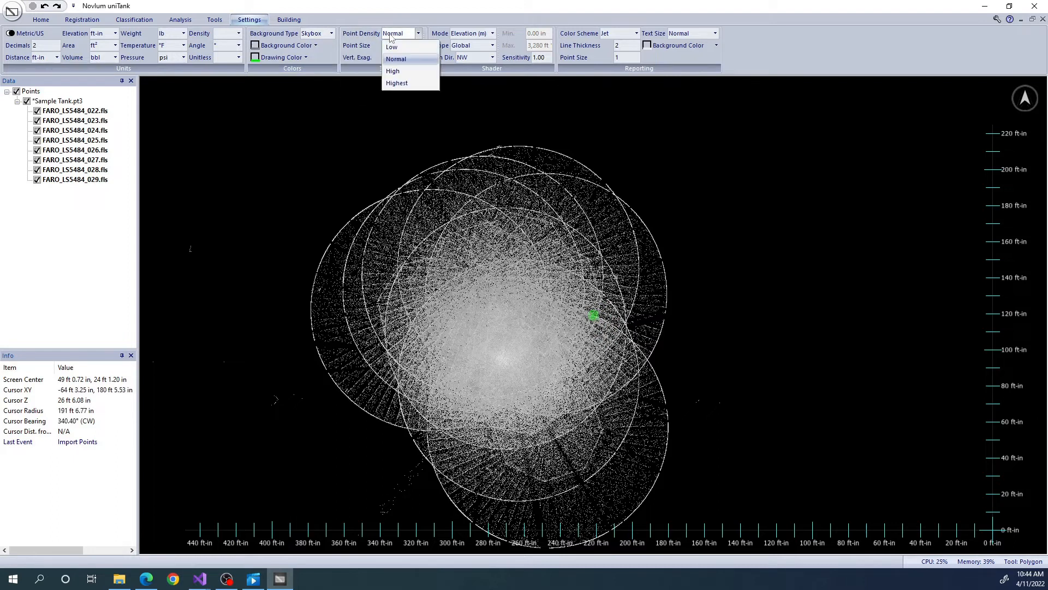
{"action": "left_click", "coordinate": [395, 83]}
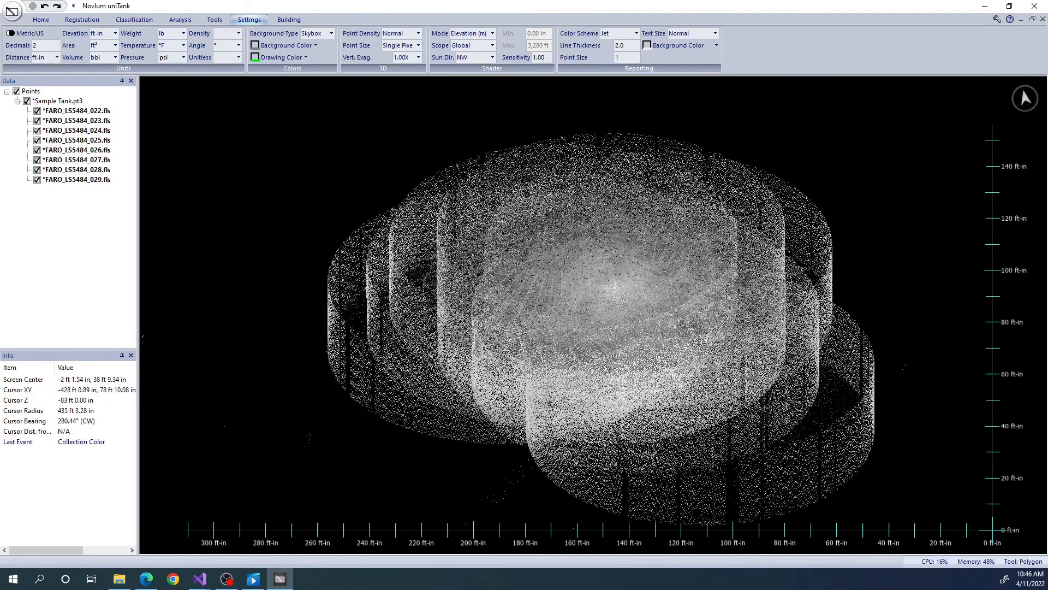
Constrain the displayed points in Z to a maximum of 3 ft and a minimum of 2 ft.
{"action": "left_click", "coordinate": [89, 20]}
{"action": "left_click", "coordinate": [85, 36]}
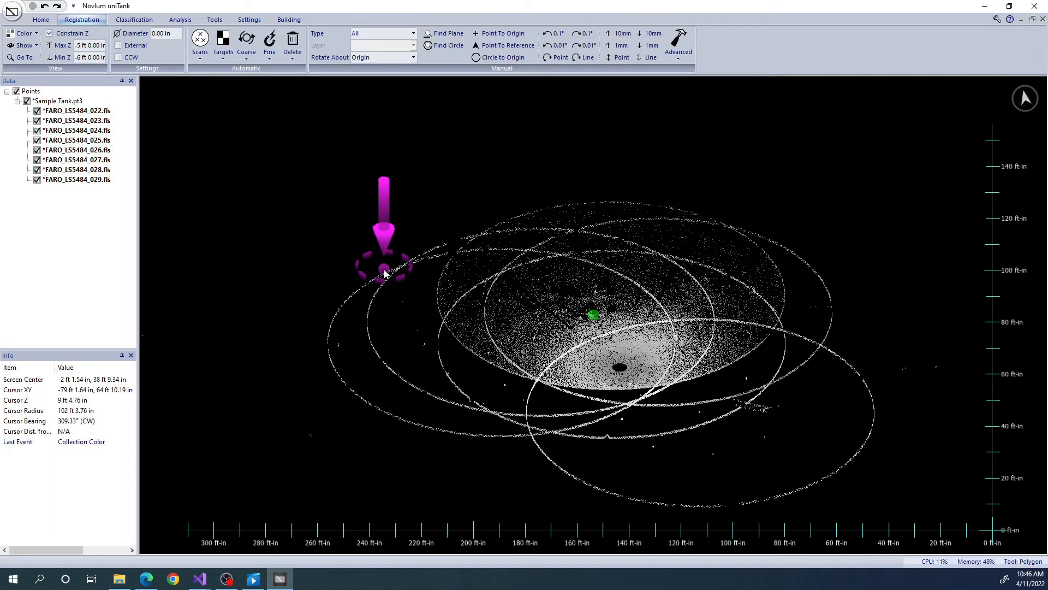
{"action": "type", "text": "3"}
{"action": "left_click", "coordinate": [90, 57]}
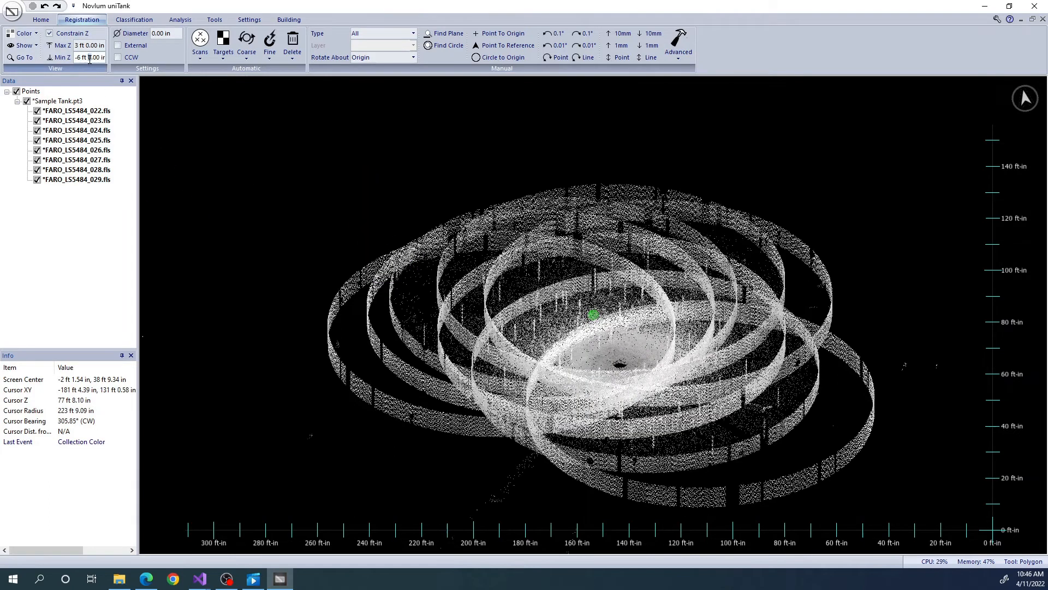
{"action": "key", "text": "Return"}
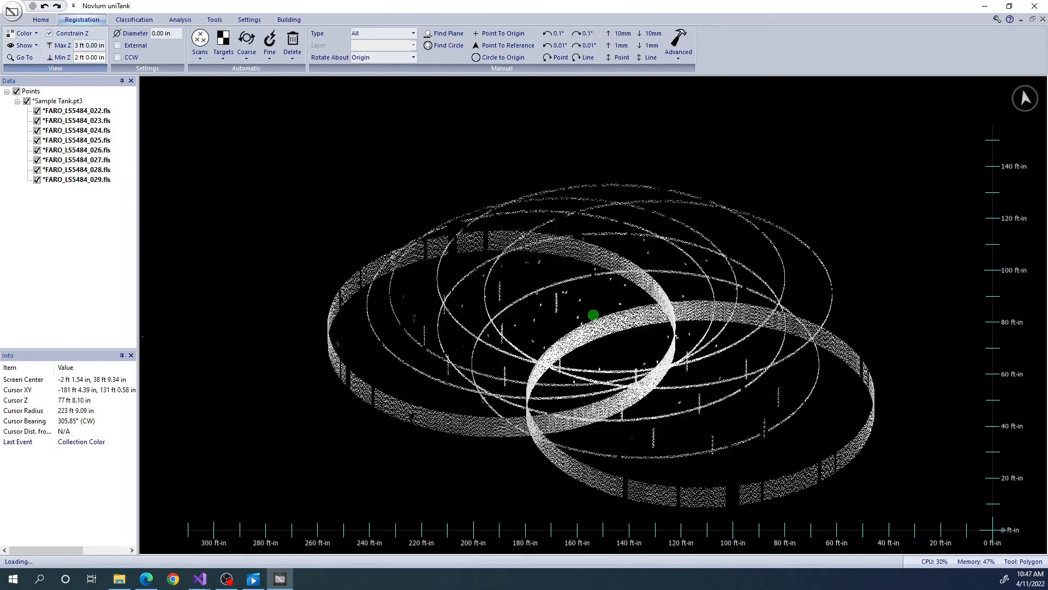
Raise the displayed Z slice in one-foot increments to a maximum of 7 ft and a minimum of 6 ft, examining the tank shells.
{"action": "key", "text": "Page_Up"}
{"action": "key", "text": "Page_Up"}
{"action": "key", "text": "Page_Up"}
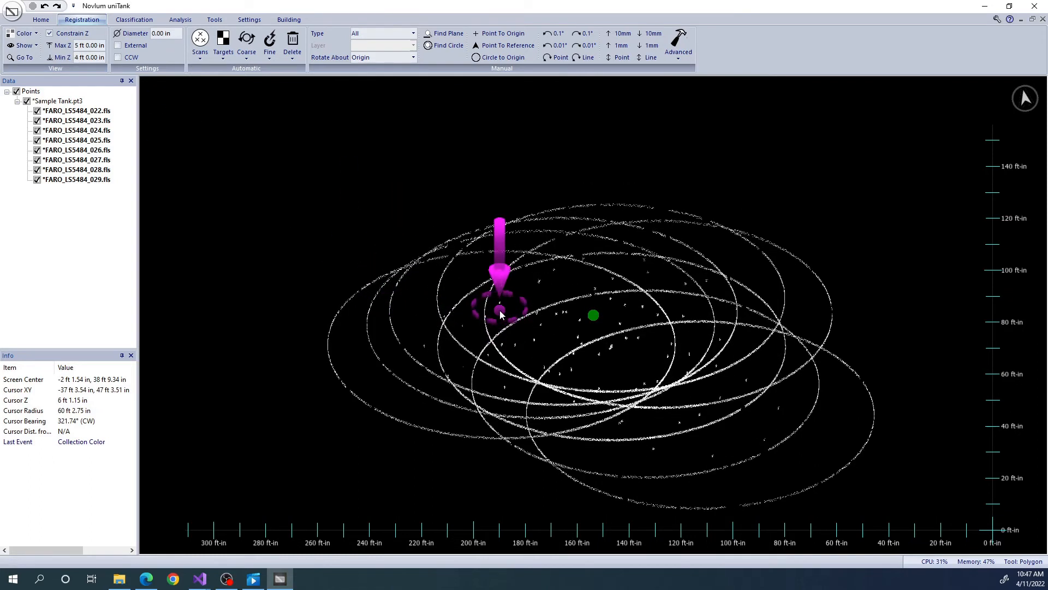
{"action": "key", "text": "Page_Up"}
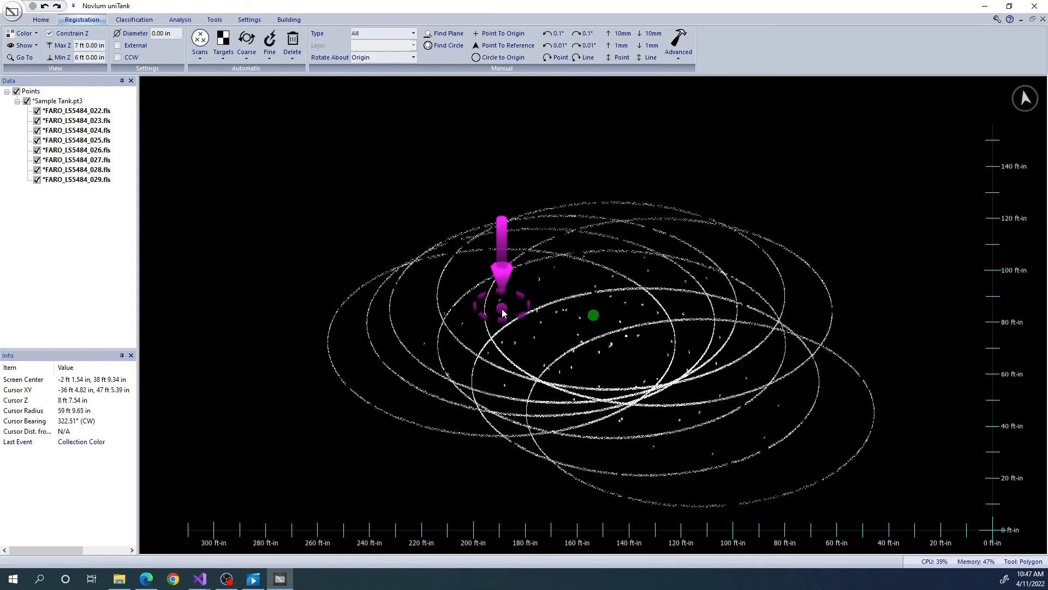
Lower the displayed Z slice foot by foot to a maximum of -7 ft and a minimum of -8 ft, examining the tank floors.
{"action": "key", "text": "Page_Down"}
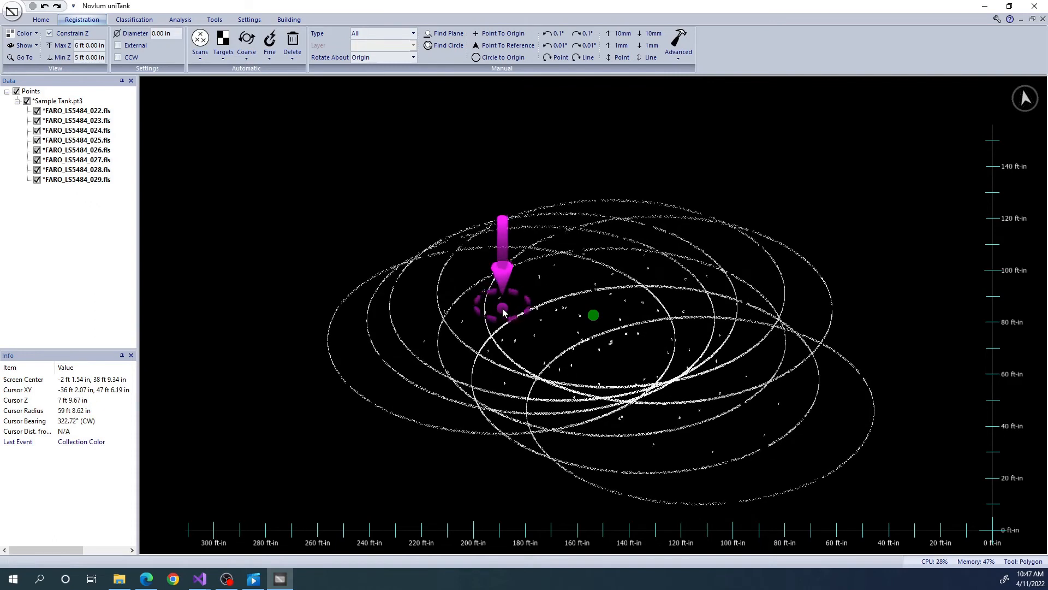
{"action": "key", "text": "Page_Down"}
{"action": "key", "text": "Page_Down"}
{"action": "key", "text": "Page_Down"}
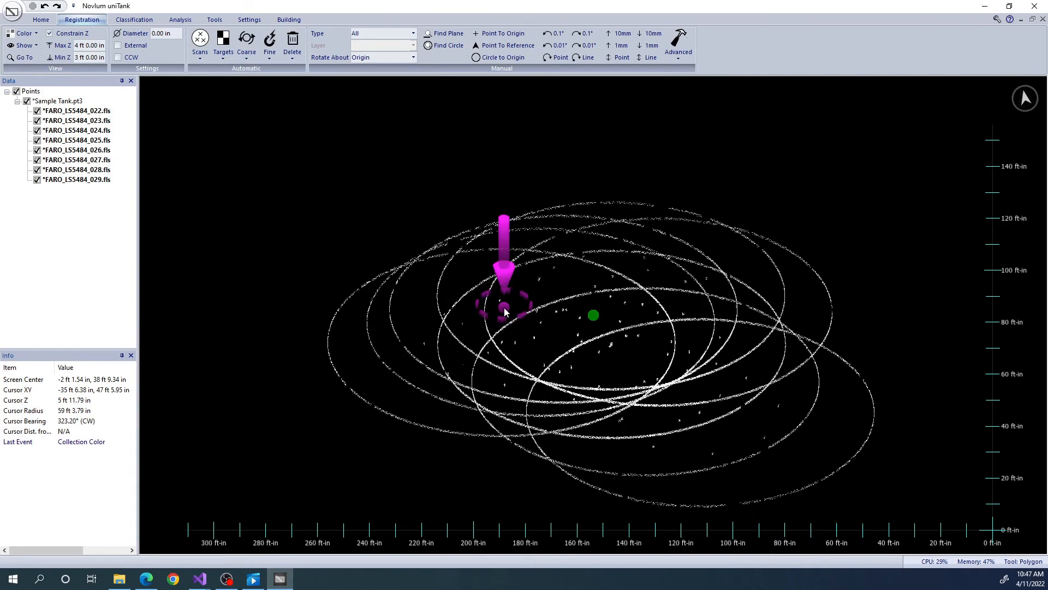
{"action": "key", "text": "Page_Down"}
{"action": "key", "text": "Page_Down"}
{"action": "key", "text": "Page_Down"}
{"action": "key", "text": "Page_Down"}
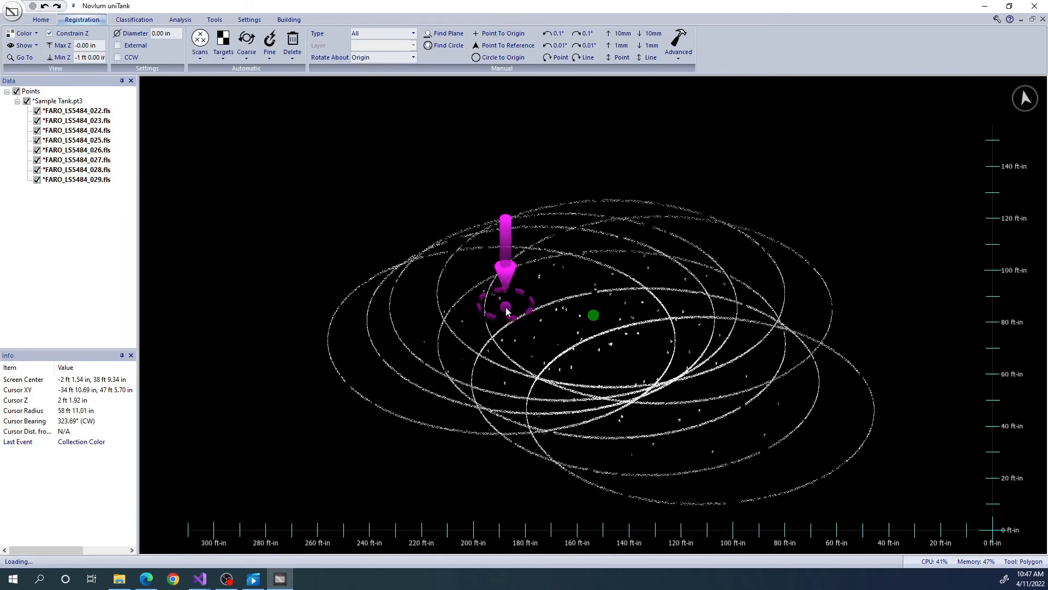
{"action": "key", "text": "Page_Down"}
{"action": "key", "text": "Page_Down"}
{"action": "key", "text": "Page_Down"}
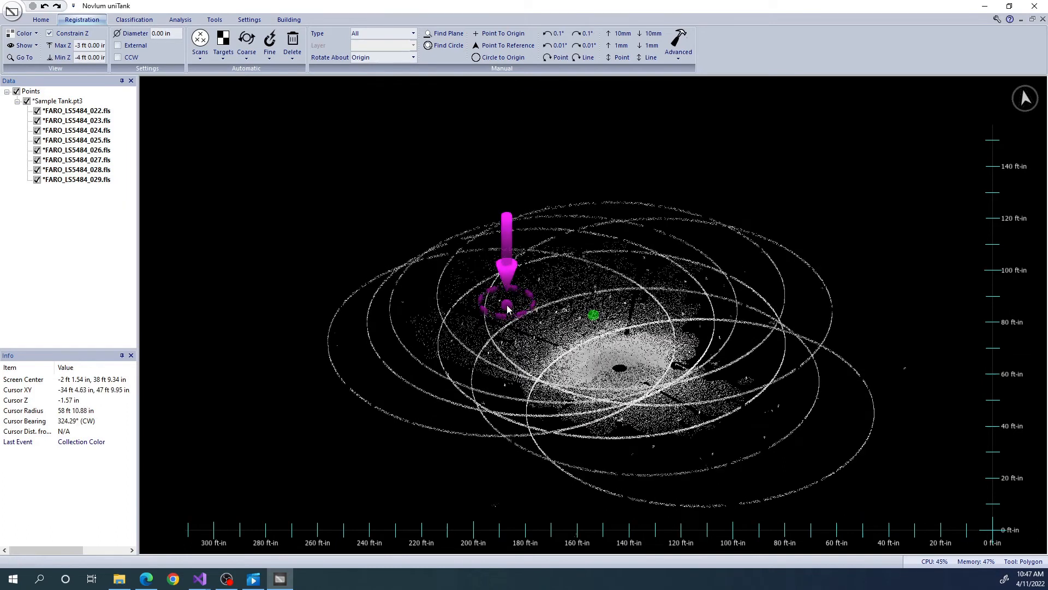
{"action": "key", "text": "Page_Down"}
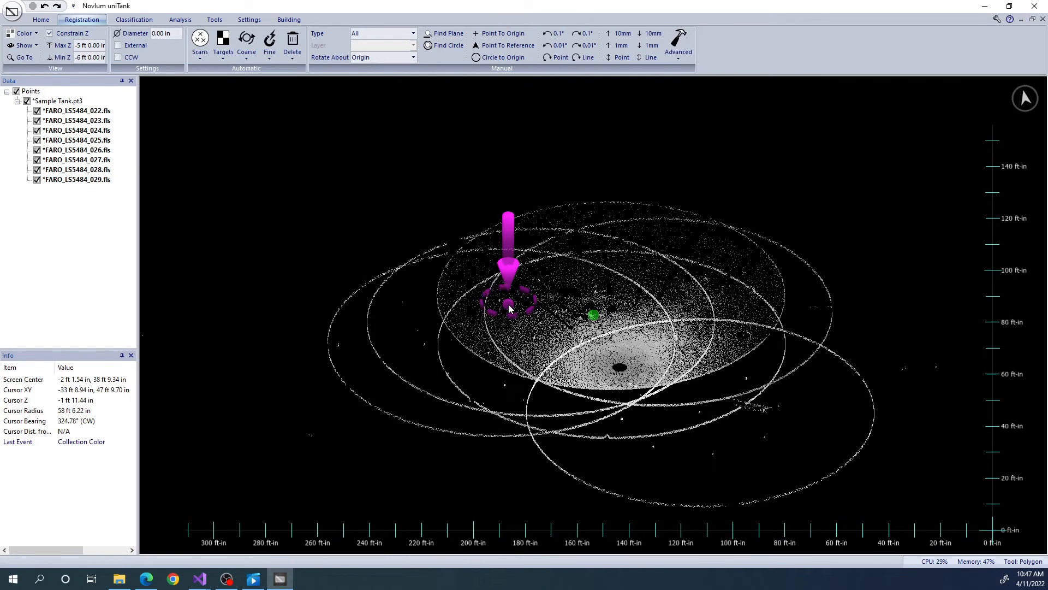
{"action": "key", "text": "Page_Down"}
{"action": "key", "text": "Page_Down"}
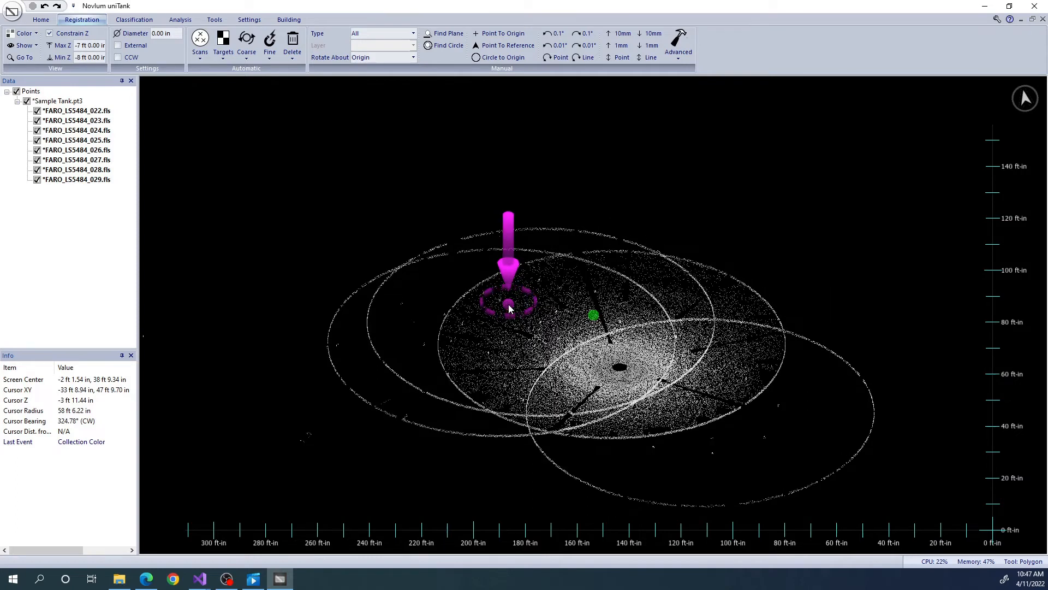
Raise the Z slice to a maximum of -5 ft and a minimum of -6 ft, and turn off the Z constraint.
{"action": "key", "text": "Page_Up"}
{"action": "key", "text": "Page_Up"}
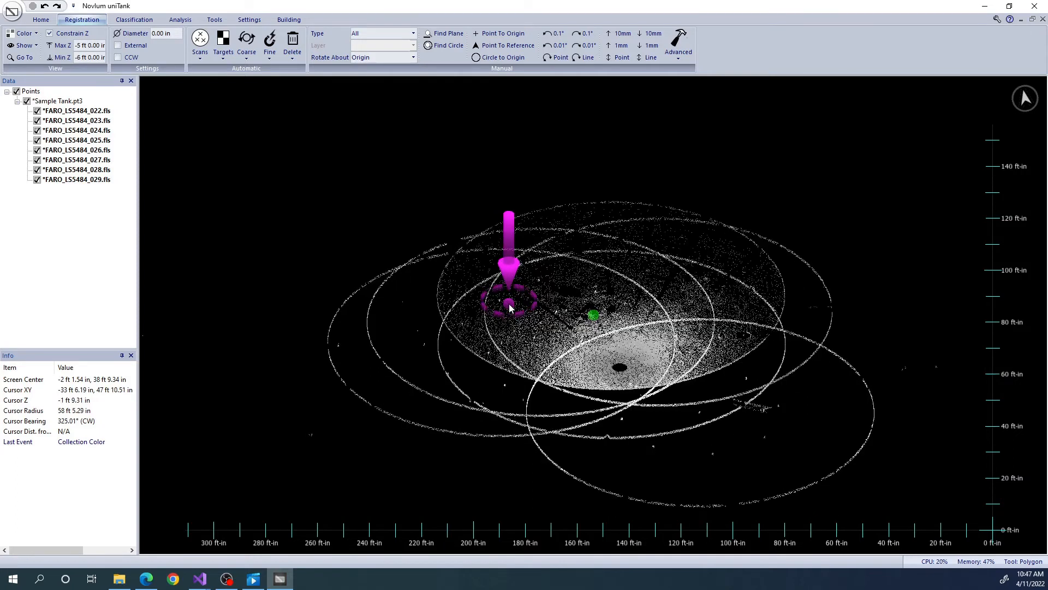
{"action": "left_click", "coordinate": [49, 34]}
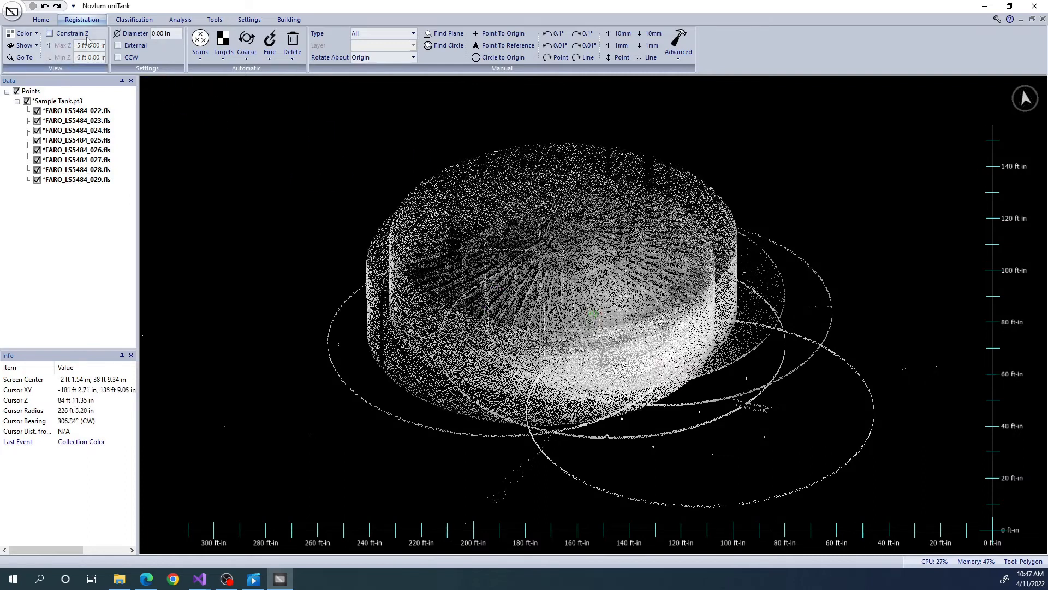
Assign random colors to all the FARO scan layers.
{"action": "left_click", "coordinate": [24, 34]}
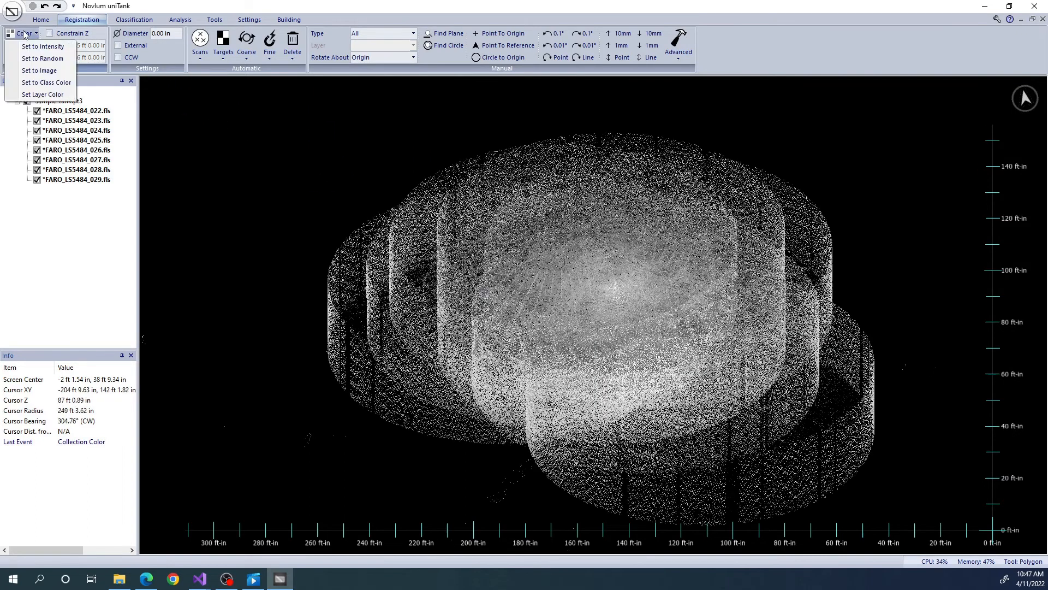
{"action": "left_click", "coordinate": [43, 59]}
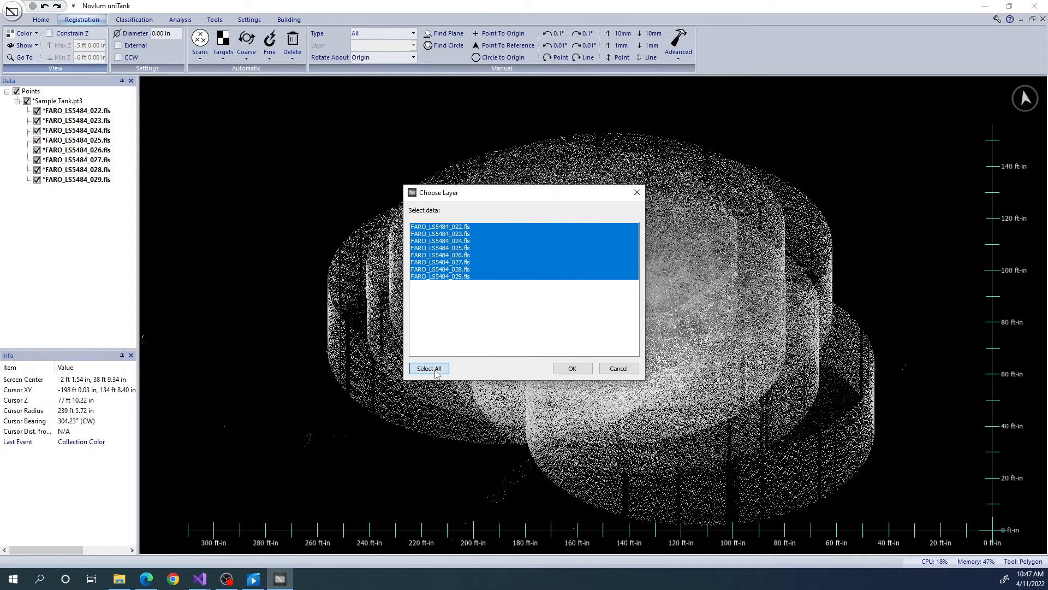
{"action": "left_click", "coordinate": [573, 370]}
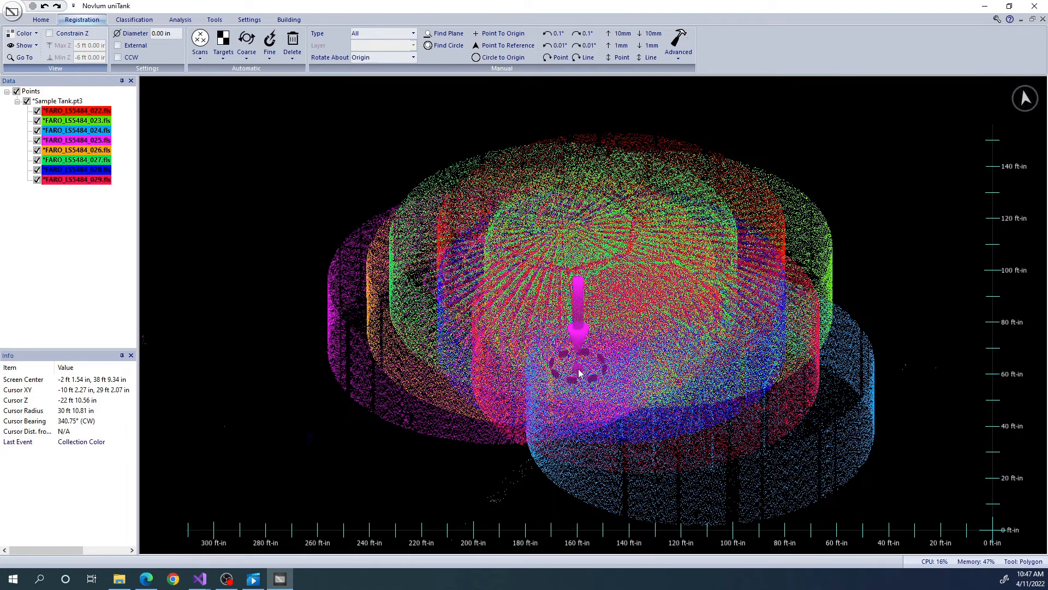
From above, draw a six-vertex polygon of about 11,700 sq ft over the western side of the overlapping tank scans.
{"action": "left_click", "coordinate": [49, 20]}
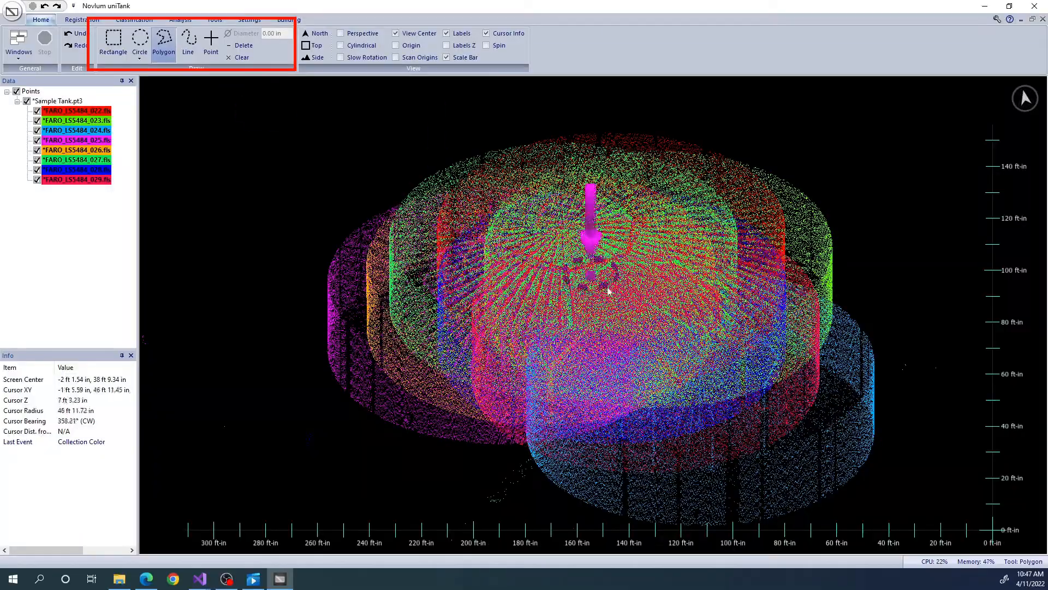
{"action": "mouse_move", "coordinate": [670, 377]}
{"action": "middle_mouse_down"}
{"action": "mouse_move", "coordinate": [692, 315]}
{"action": "mouse_move", "coordinate": [709, 433]}
{"action": "mouse_move", "coordinate": [627, 356]}
{"action": "mouse_move", "coordinate": [651, 355]}
{"action": "middle_mouse_up"}
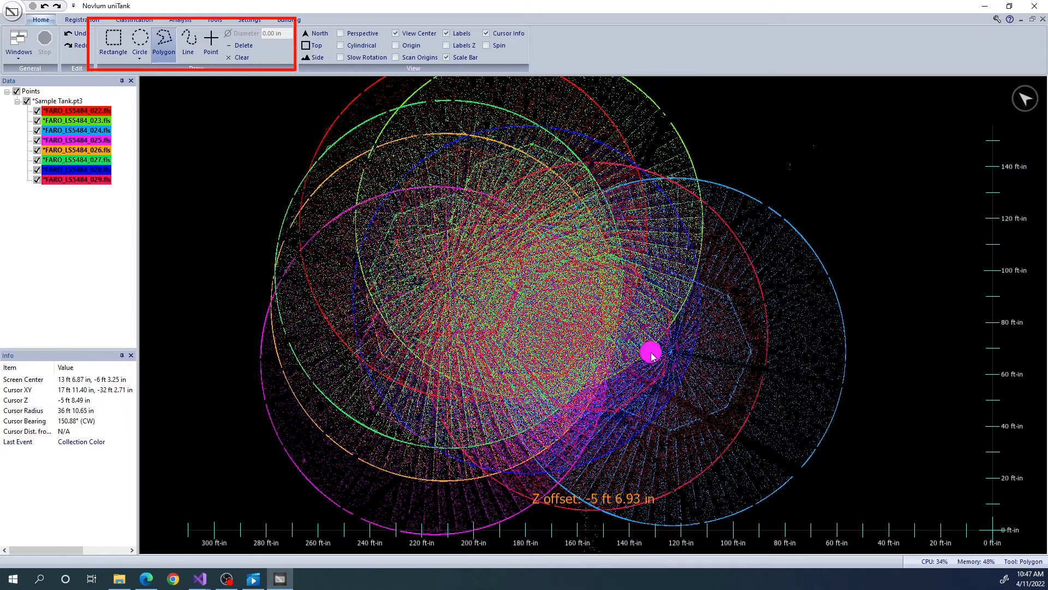
{"action": "left_click", "coordinate": [246, 263]}
{"action": "left_click", "coordinate": [280, 171]}
{"action": "left_click", "coordinate": [393, 147]}
{"action": "left_click", "coordinate": [576, 359]}
{"action": "left_click", "coordinate": [453, 426]}
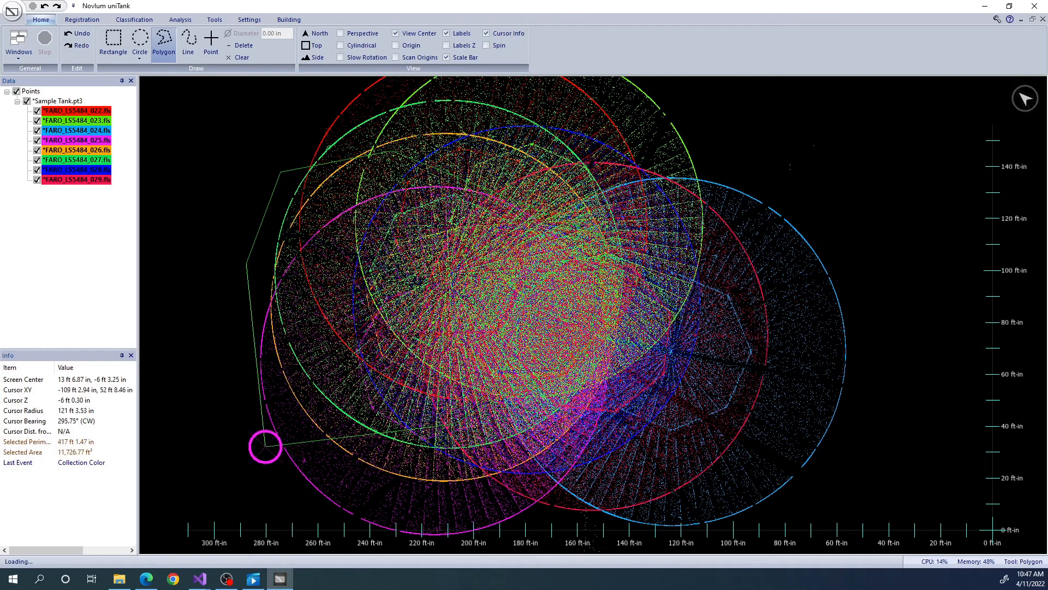
{"action": "left_click", "coordinate": [267, 446]}
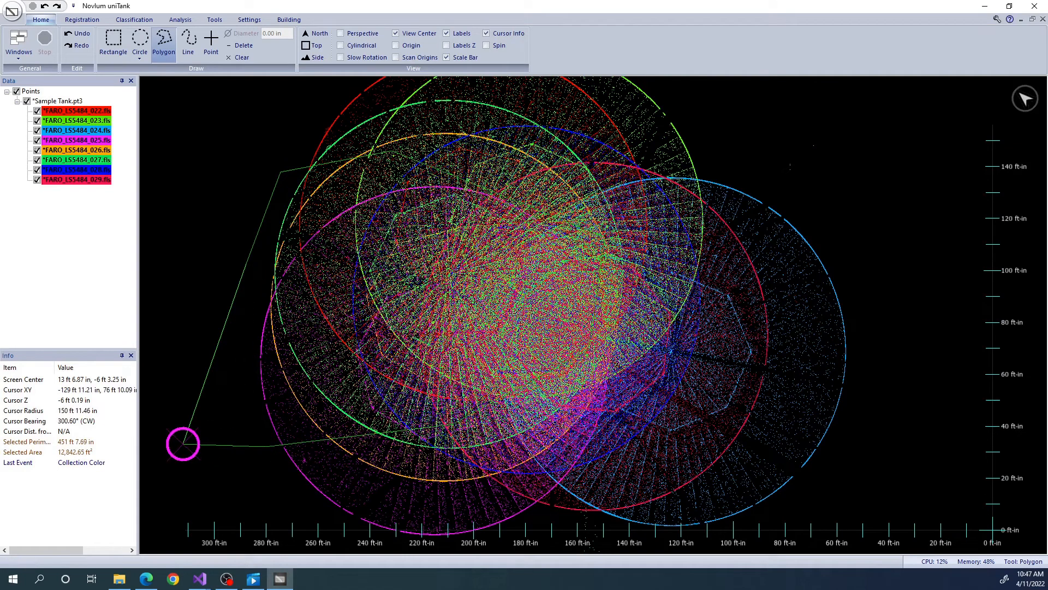
Remove the polygon's vertices one by one and discard the drawing.
{"action": "key", "text": "BackSpace"}
{"action": "key", "text": "BackSpace"}
{"action": "key", "text": "BackSpace"}
{"action": "key", "text": "BackSpace"}
{"action": "key", "text": "BackSpace"}
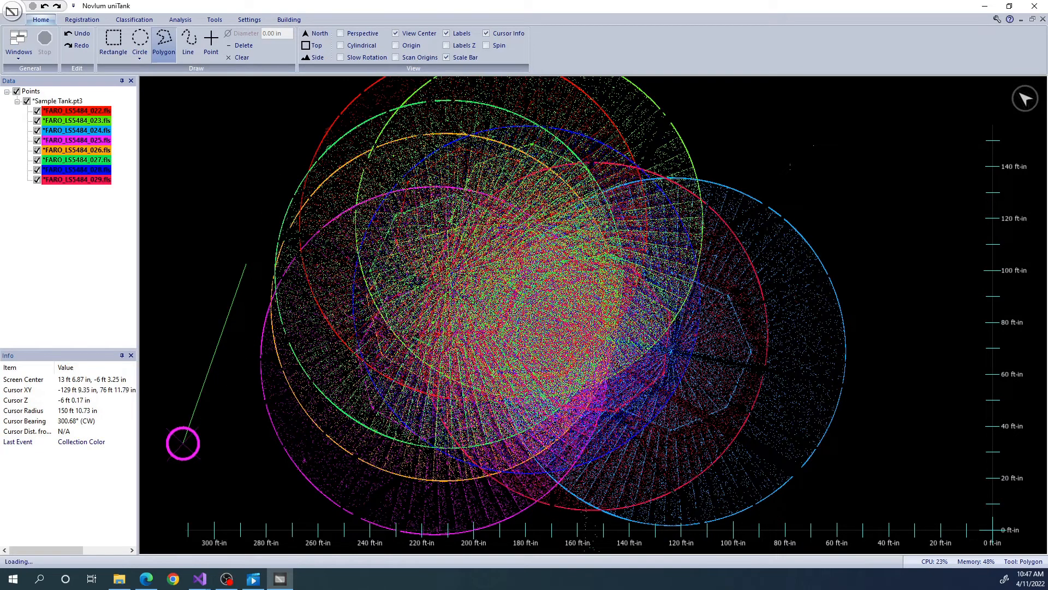
{"action": "right_click", "coordinate": [183, 443]}
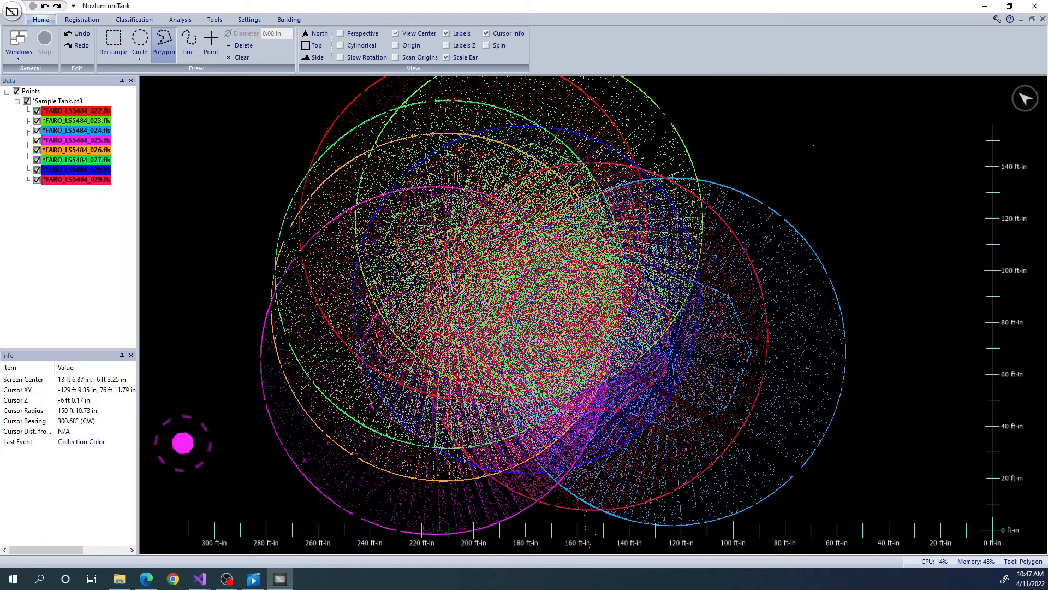
Draw a multi-segment line about 219 ft long in the empty area beside the scans.
{"action": "left_click", "coordinate": [188, 45]}
{"action": "left_click", "coordinate": [172, 416]}
{"action": "left_click", "coordinate": [230, 190]}
{"action": "left_click", "coordinate": [287, 142]}
{"action": "left_click", "coordinate": [288, 240]}
{"action": "left_click", "coordinate": [244, 294]}
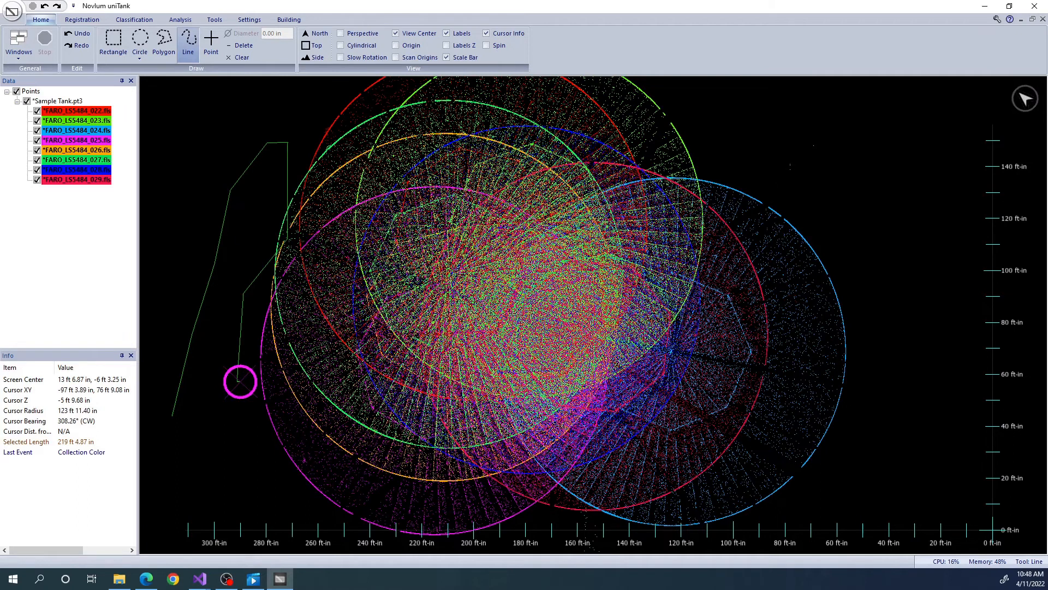
Remove the line's most recent vertices one by one.
{"action": "key", "text": "BackSpace"}
{"action": "key", "text": "BackSpace"}
{"action": "key", "text": "BackSpace"}
{"action": "key", "text": "BackSpace"}
{"action": "key", "text": "BackSpace"}
{"action": "key", "text": "BackSpace"}
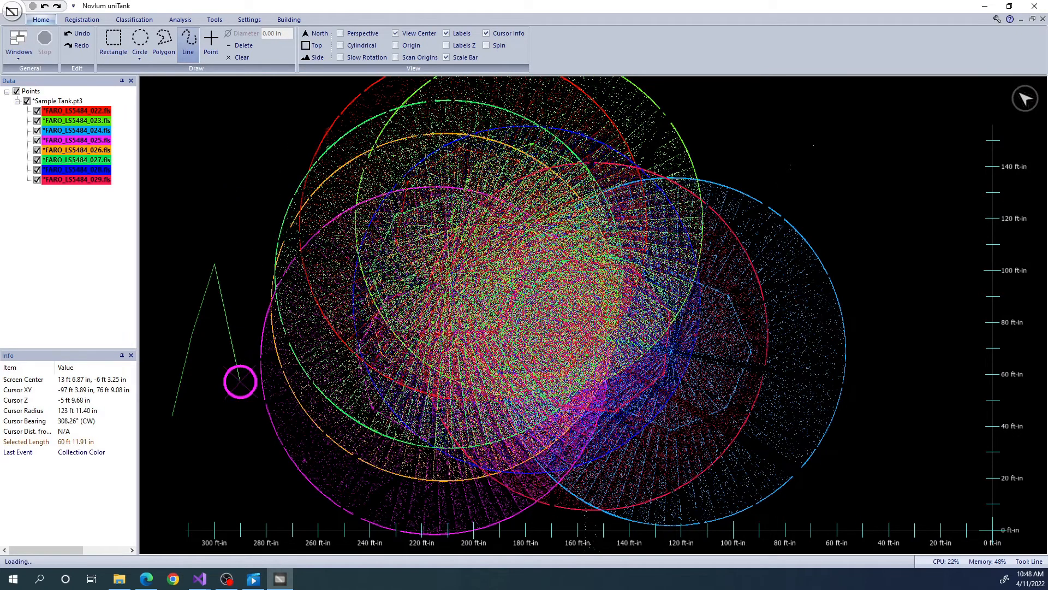
Place several individual points in the empty area beside the scans with the Point tool.
{"action": "left_click", "coordinate": [211, 41]}
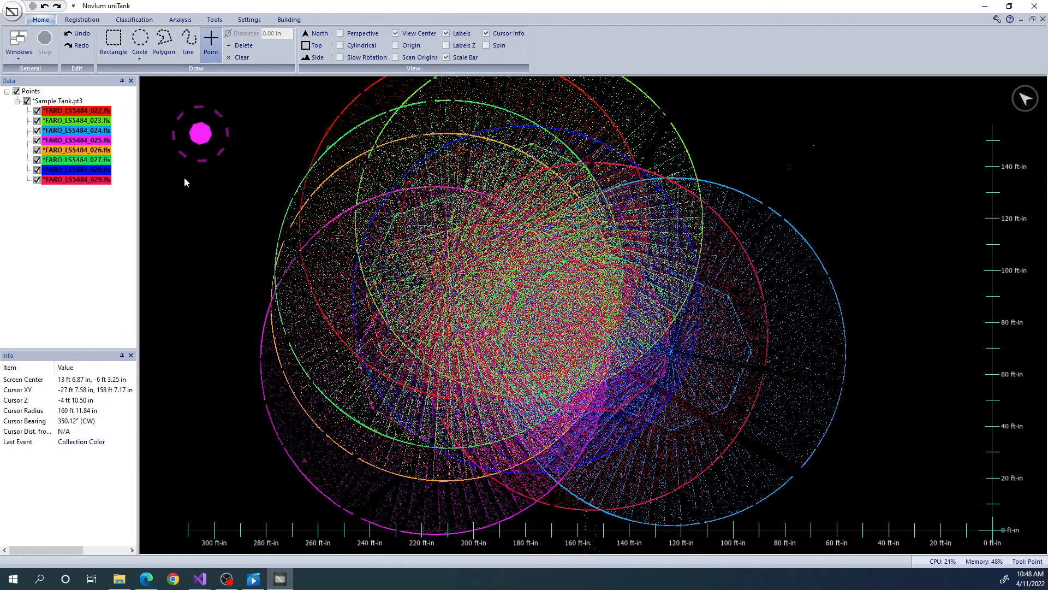
{"action": "left_click", "coordinate": [178, 196]}
{"action": "left_click", "coordinate": [210, 138]}
{"action": "left_click", "coordinate": [191, 272]}
{"action": "left_click", "coordinate": [233, 277]}
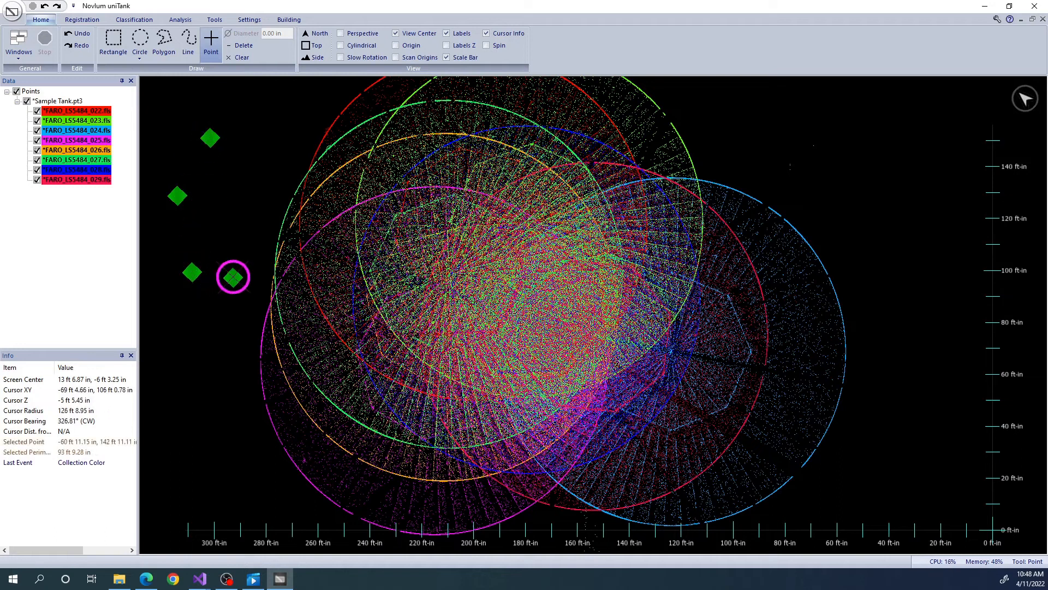
{"action": "left_click", "coordinate": [244, 204]}
{"action": "left_click", "coordinate": [292, 123]}
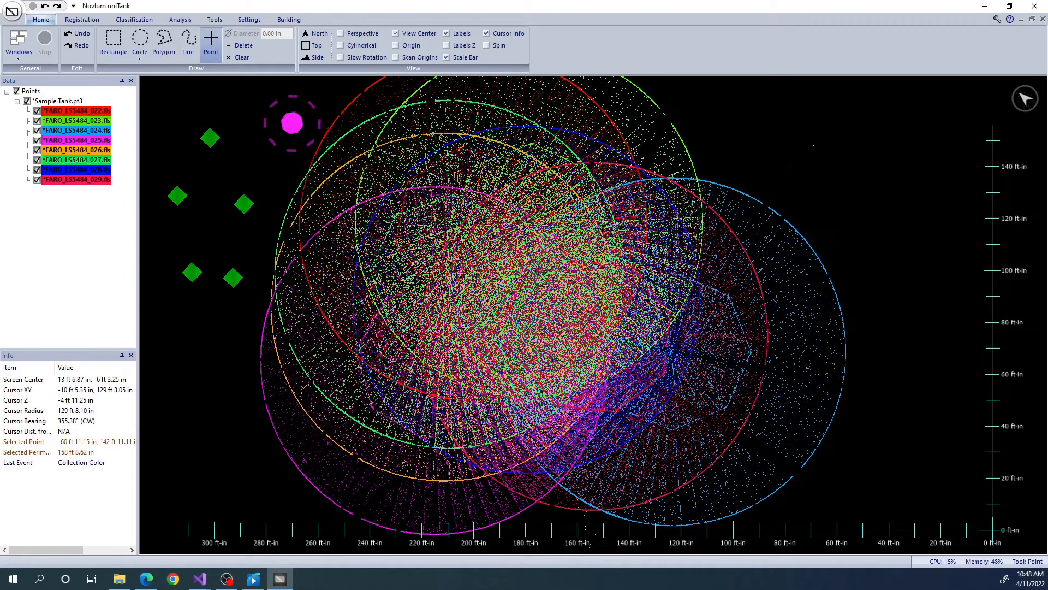
Draw a rectangle of about 504 sq ft in the empty area beside the scans.
{"action": "left_click", "coordinate": [113, 41]}
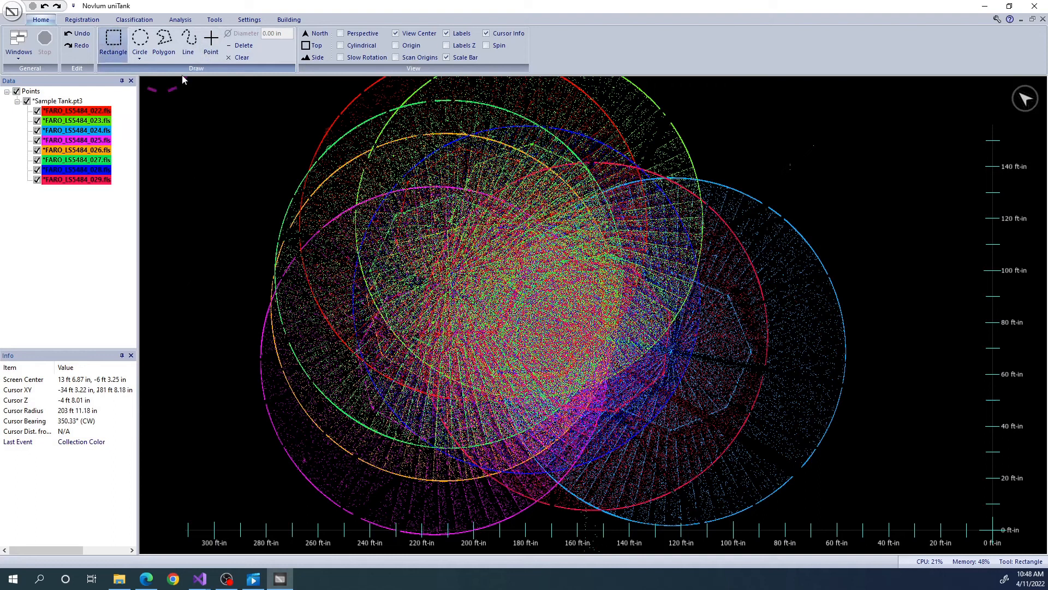
{"action": "left_click_drag", "start_coordinate": [173, 118], "coordinate": [269, 255]}
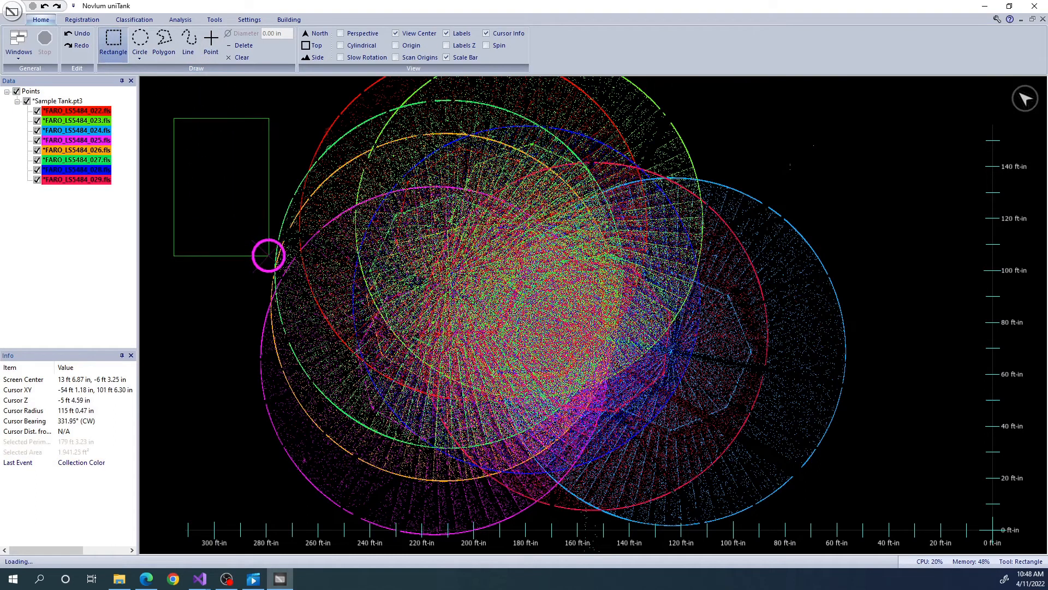
{"action": "left_click_drag", "start_coordinate": [424, 155], "coordinate": [220, 191]}
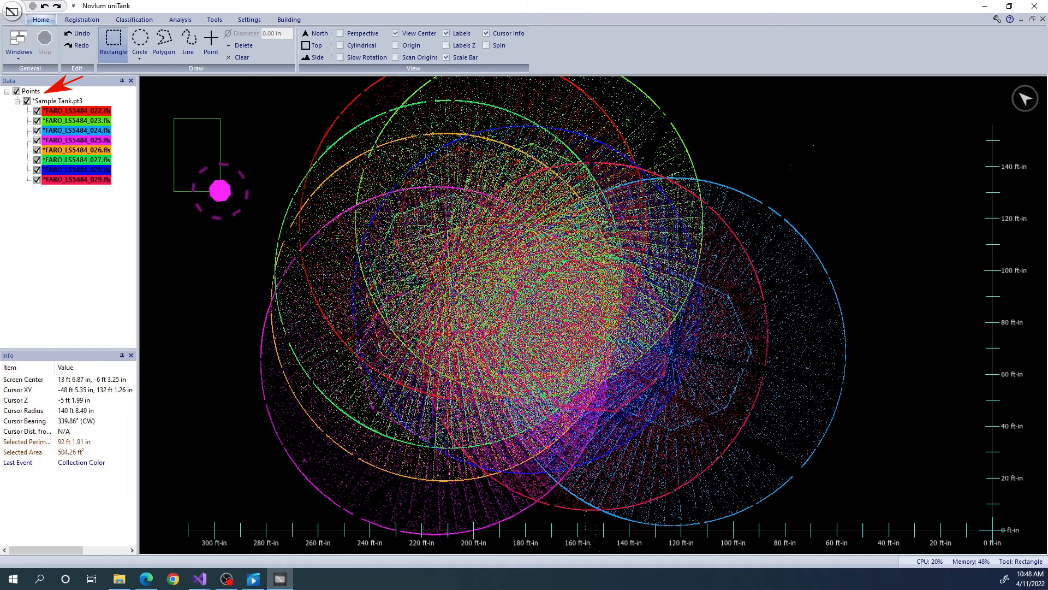
Draw a circle about 88 ft in diameter beside the scans, partly overlapping them.
{"action": "left_click", "coordinate": [140, 40]}
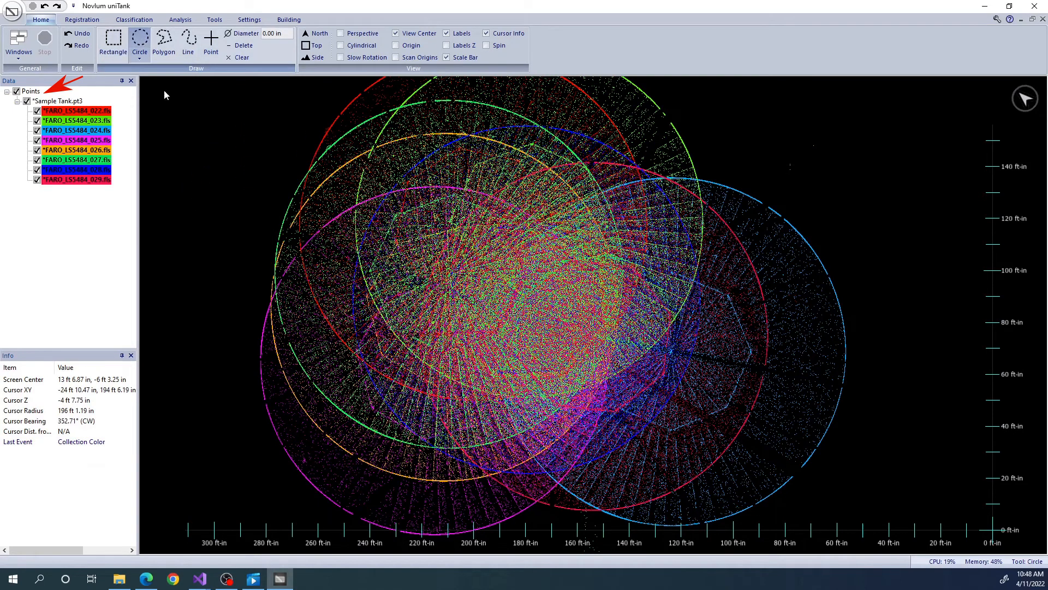
{"action": "left_click_drag", "start_coordinate": [254, 218], "coordinate": [326, 305]}
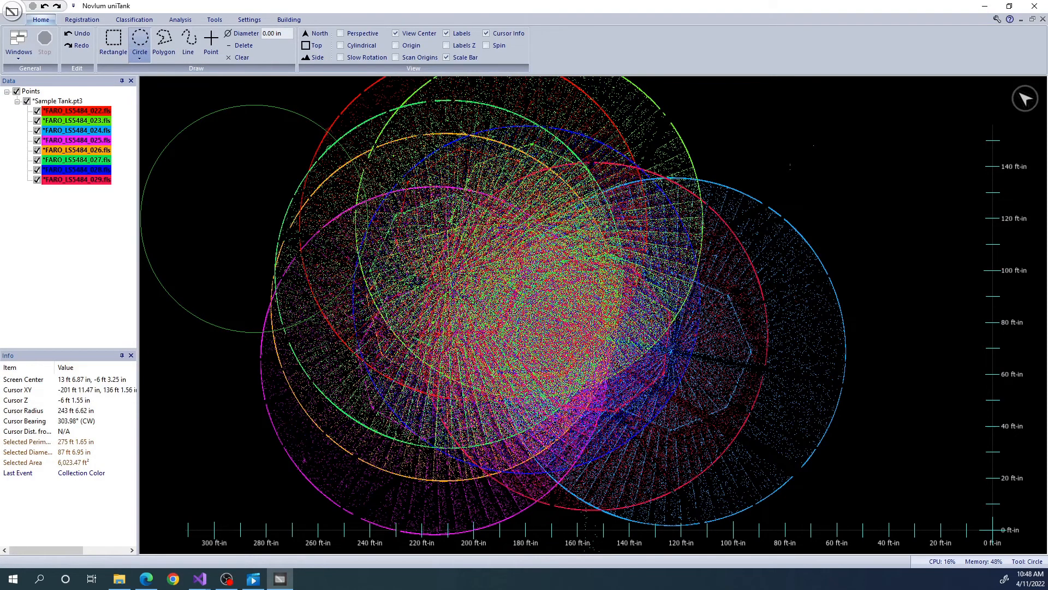
Export the layers FARO_LS5484_025.fls and FARO_LS5484_026.fls from Sample Tank.pt3 to a point file named Layers 2 and 3.
{"action": "right_click", "coordinate": [78, 102]}
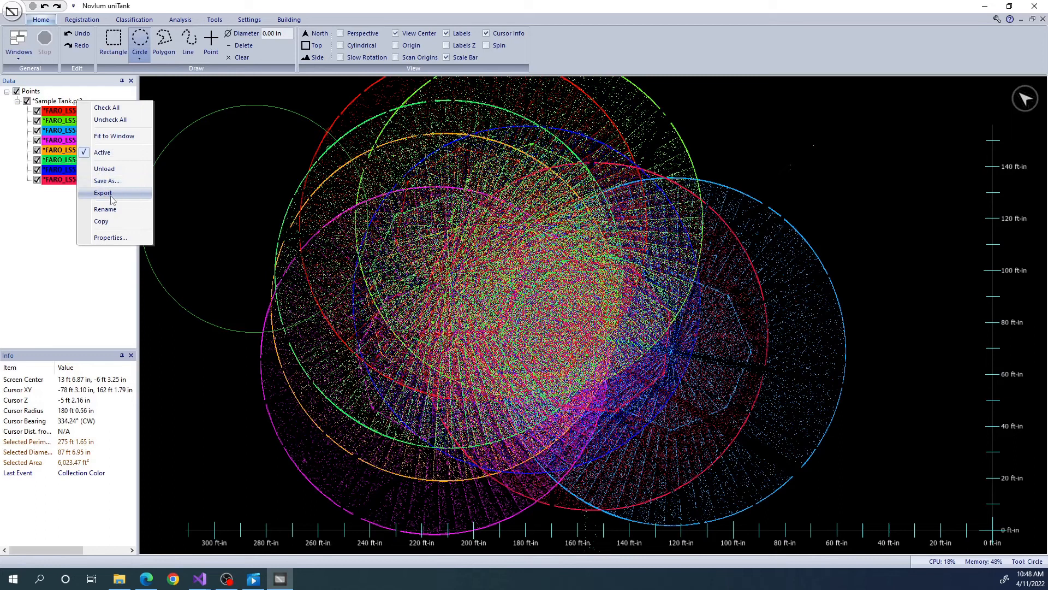
{"action": "left_click", "coordinate": [104, 194]}
{"action": "left_click_drag", "start_coordinate": [473, 249], "coordinate": [474, 256]}
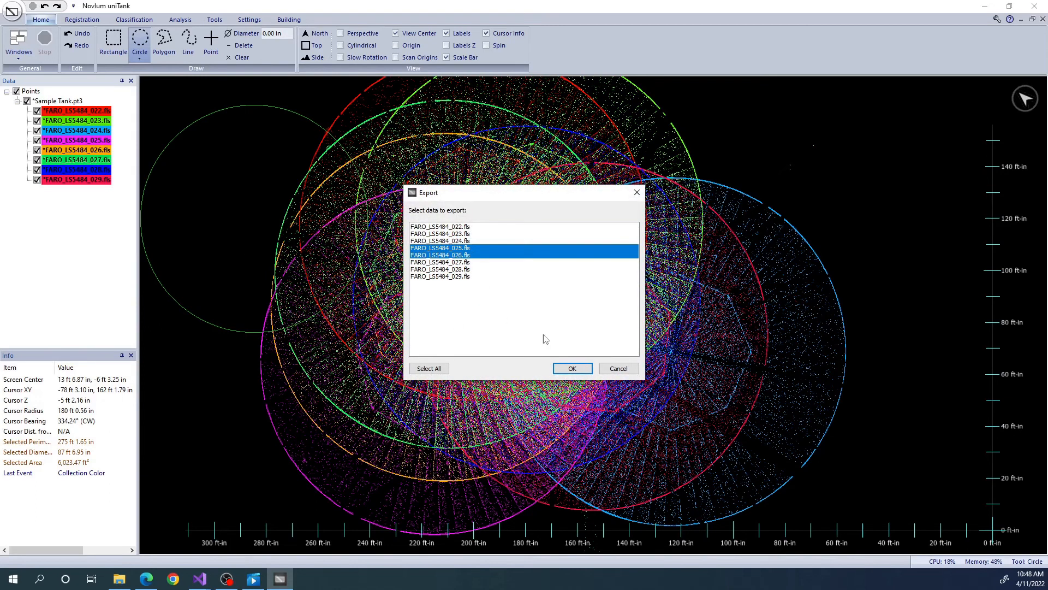
{"action": "left_click", "coordinate": [584, 371]}
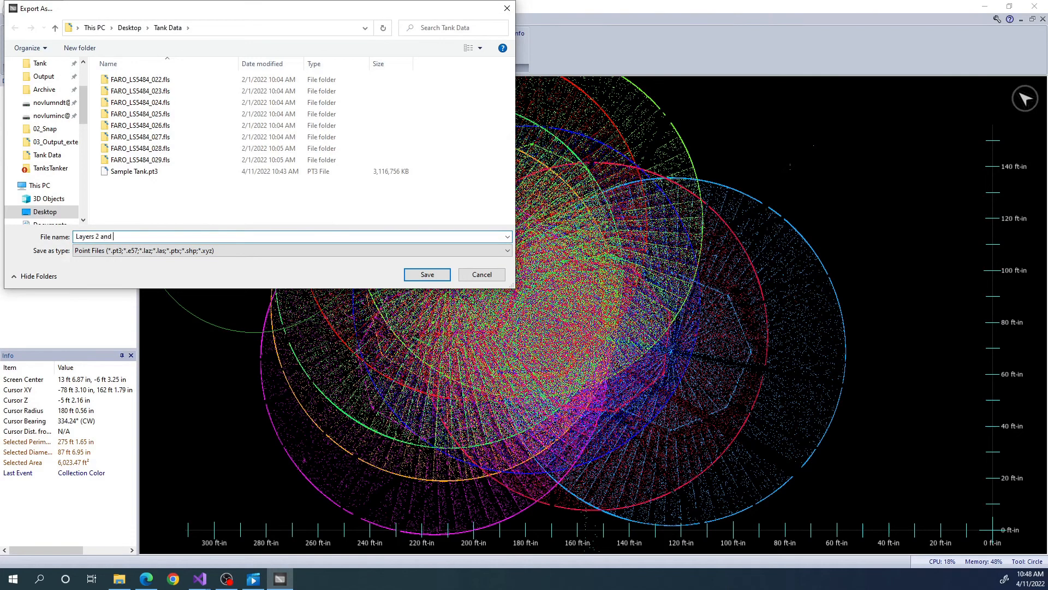
{"action": "type", "text": "Layers 2 and 3"}
{"action": "key", "text": "Return"}
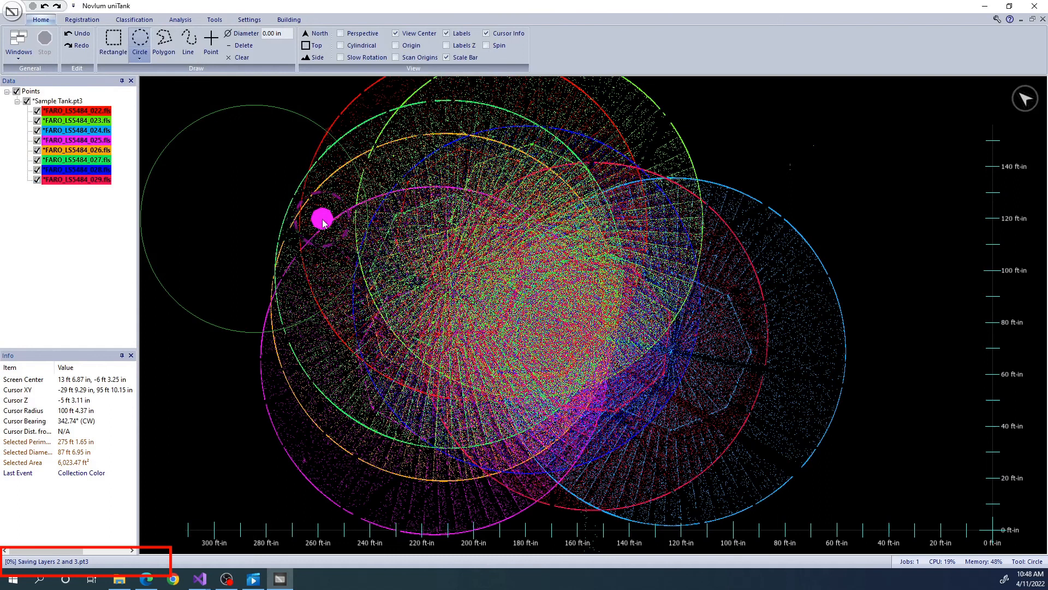